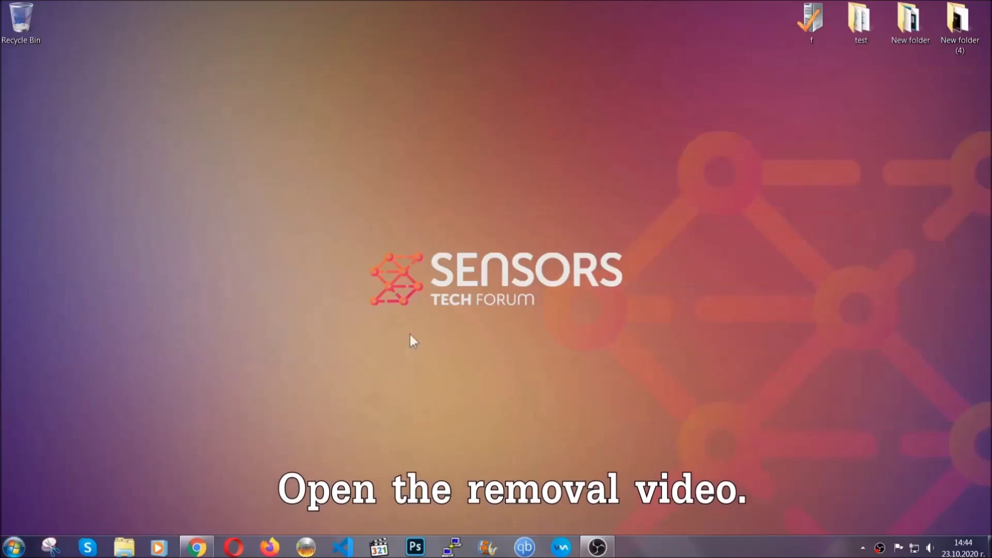
Follow the YouTube video's description link to SensorsTechForum and launch the downloaded SpyHunter-Installer.exe
click(197, 547)
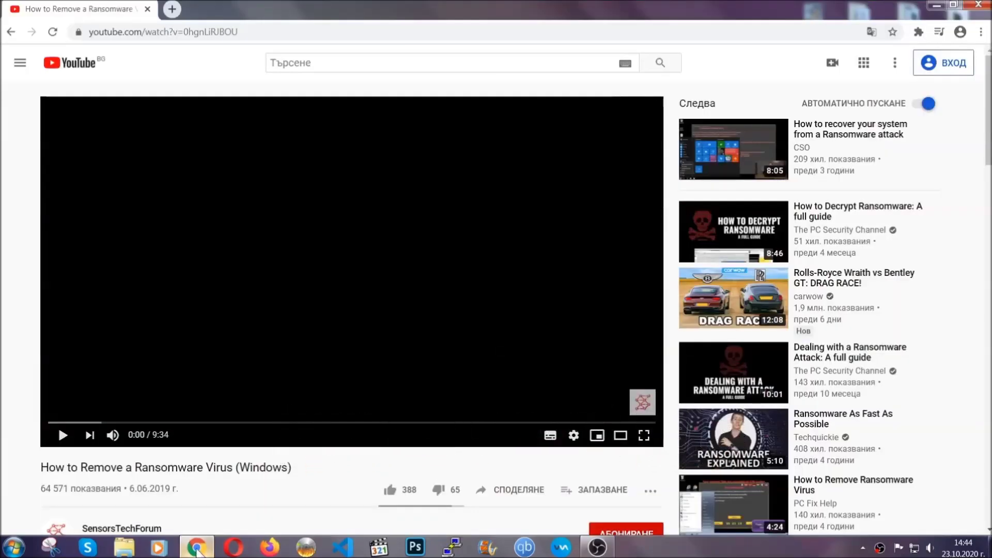
scroll(181, 422, down, 4)
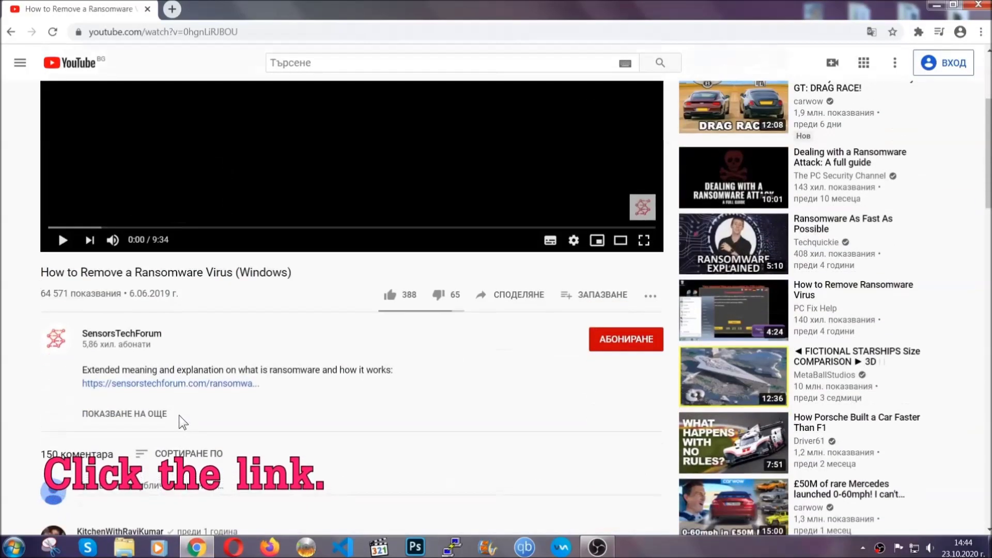
click(196, 385)
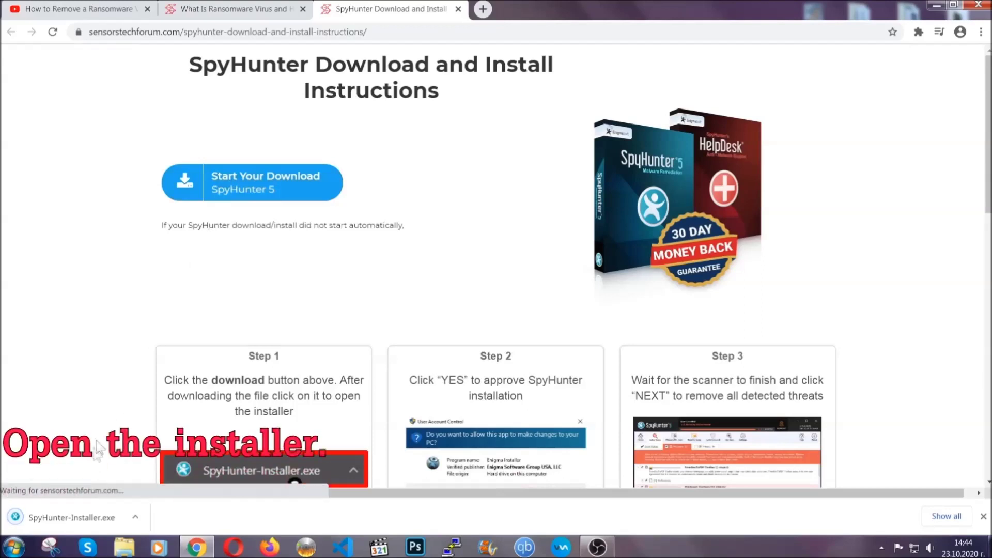
click(70, 515)
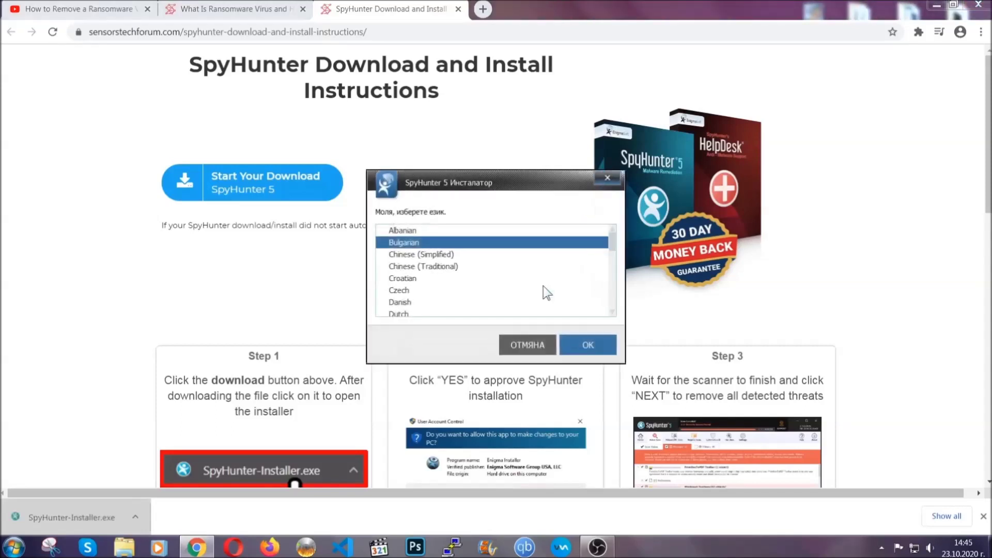
Install SpyHunter 5 in English with the EULA and Privacy Policy accepted, then finish setup
scroll(522, 291, down, 2)
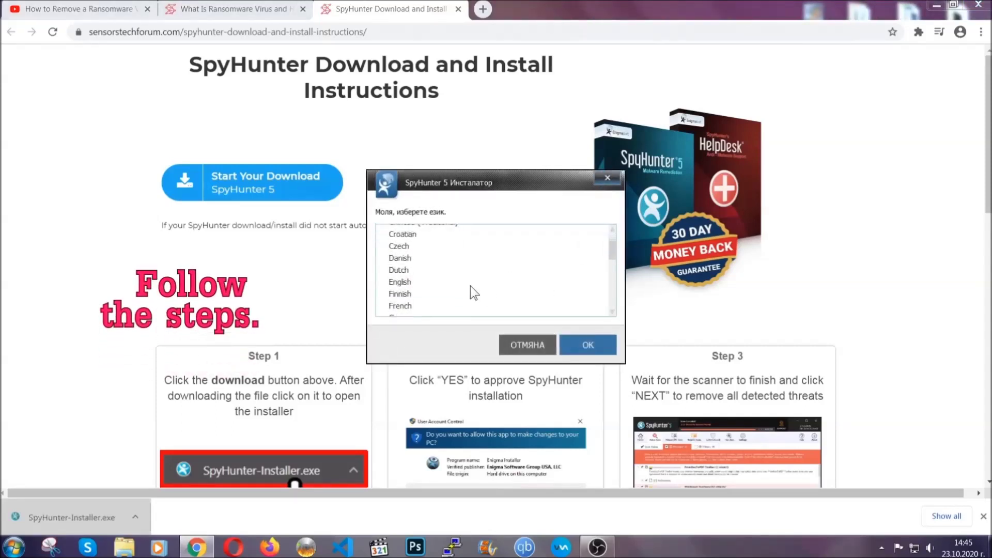
click(468, 282)
click(576, 344)
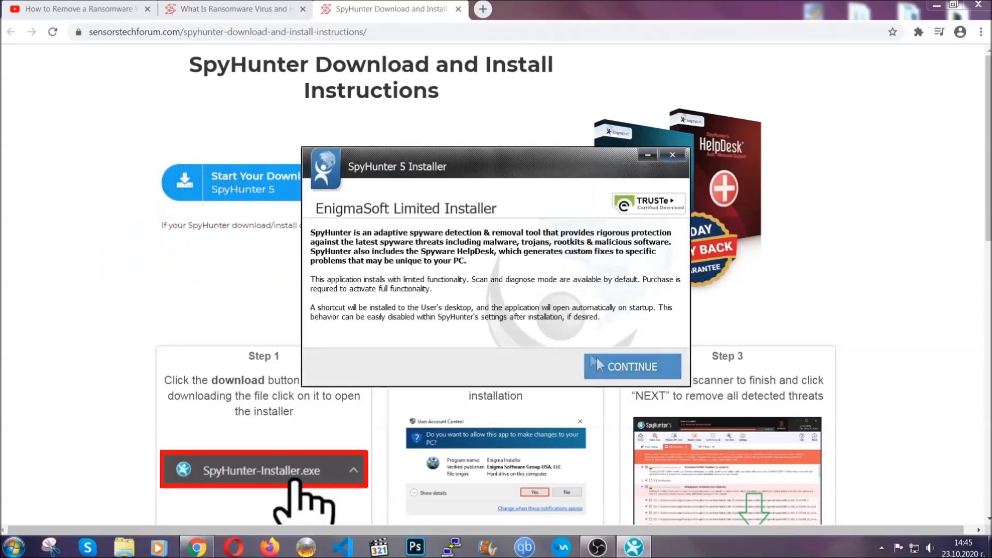
click(597, 363)
click(568, 334)
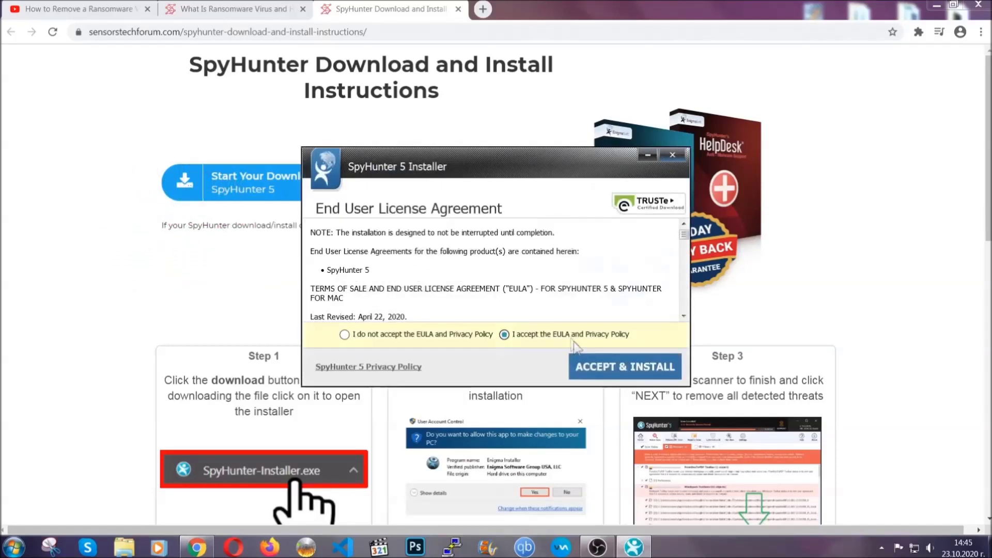
click(592, 361)
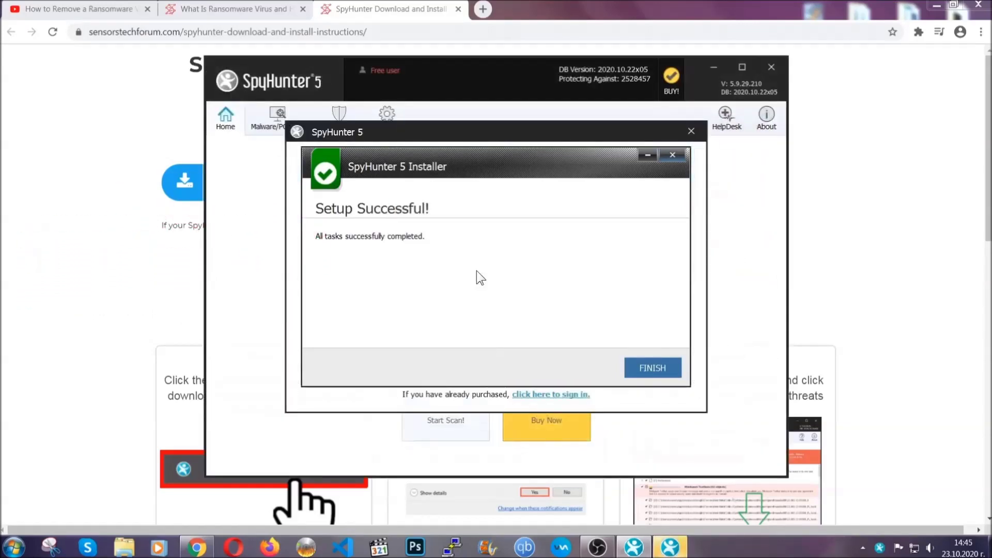
click(634, 370)
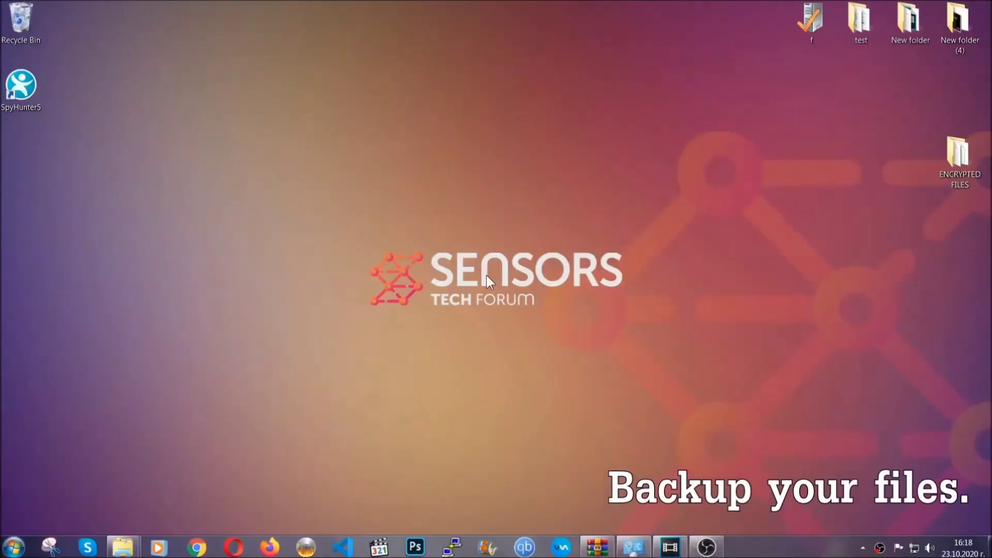
Copy all six .efji files from the ENCRYPTED FILES folder
double_click(952, 159)
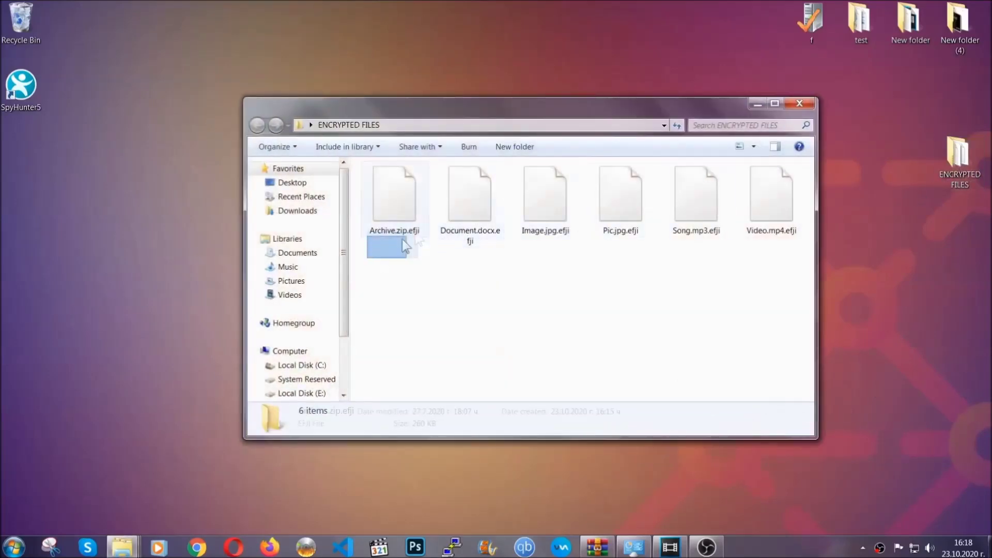
drag(403, 240, 776, 184)
right_click(776, 184)
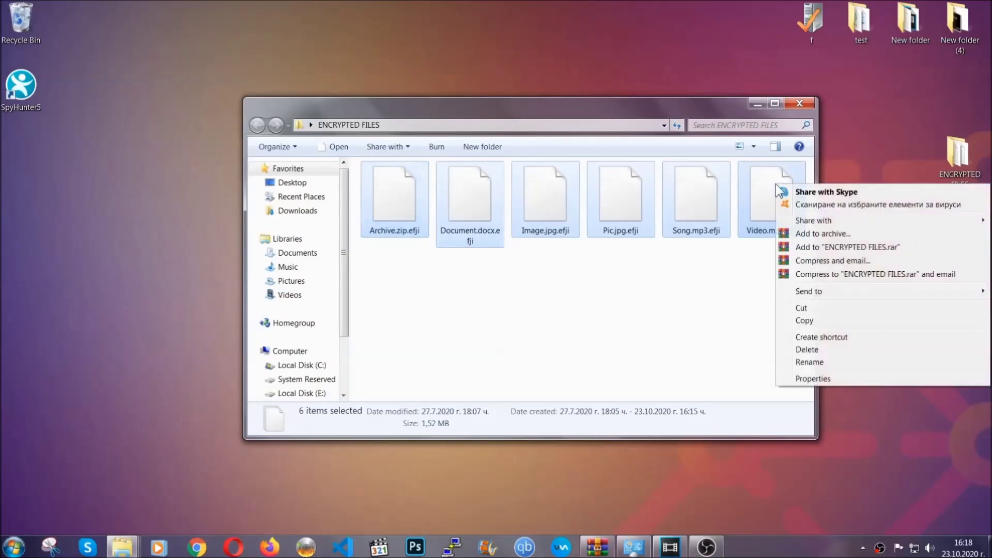
click(803, 320)
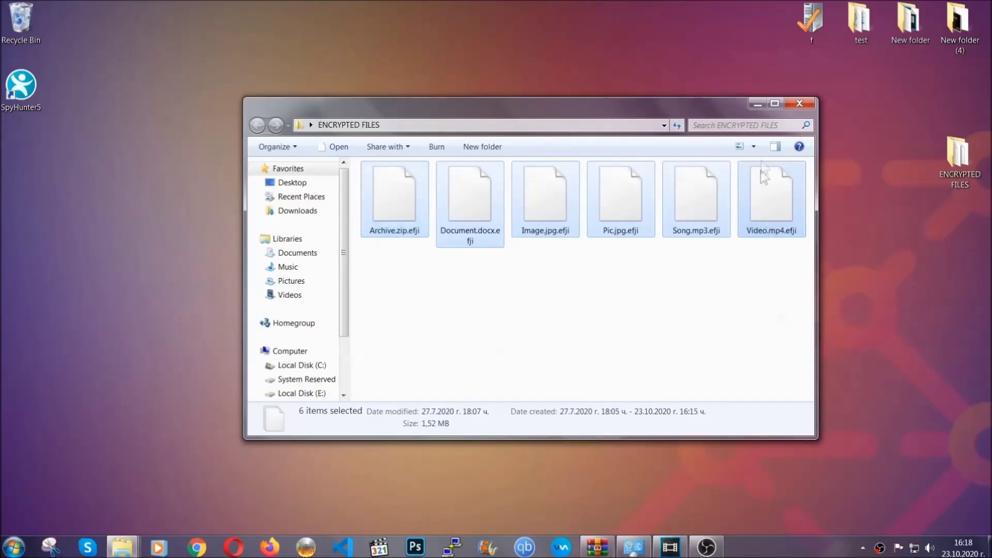
click(761, 104)
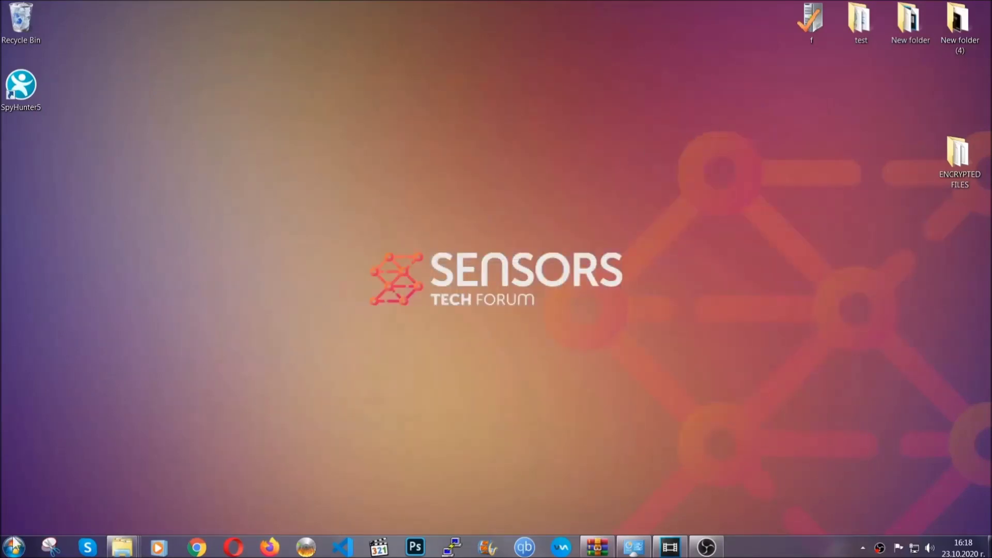
Paste the copied files onto FLASH DRIVE (H:) and close the drive window
click(14, 547)
click(189, 388)
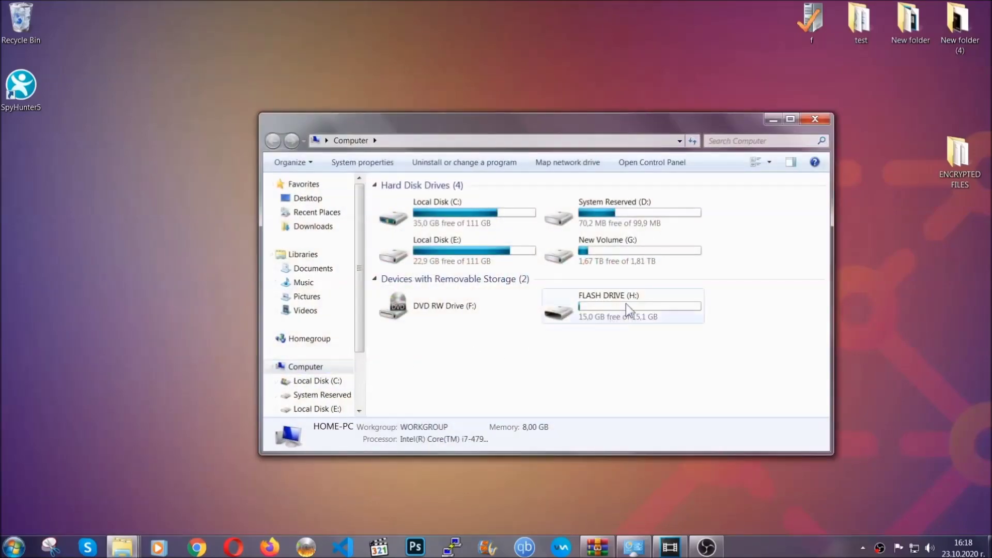
double_click(625, 303)
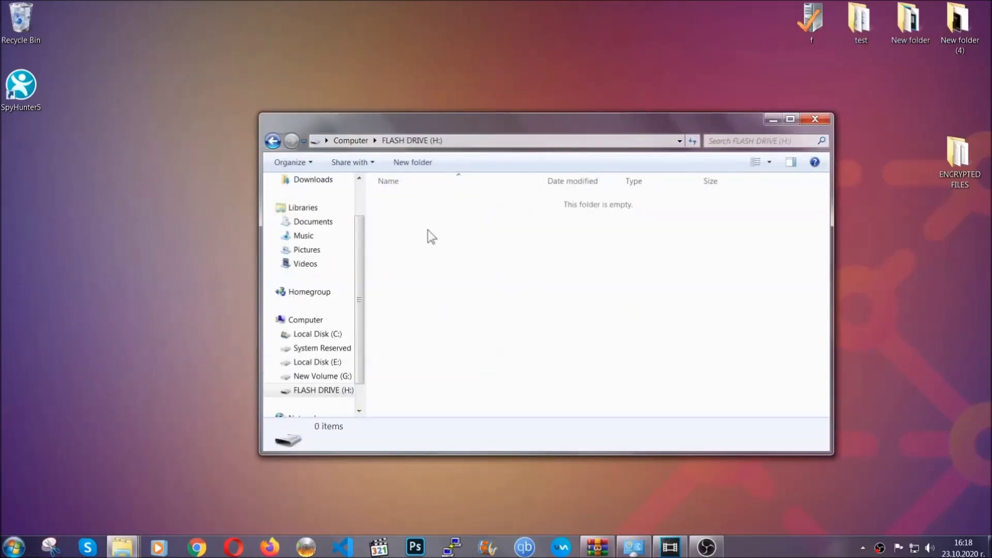
right_click(428, 230)
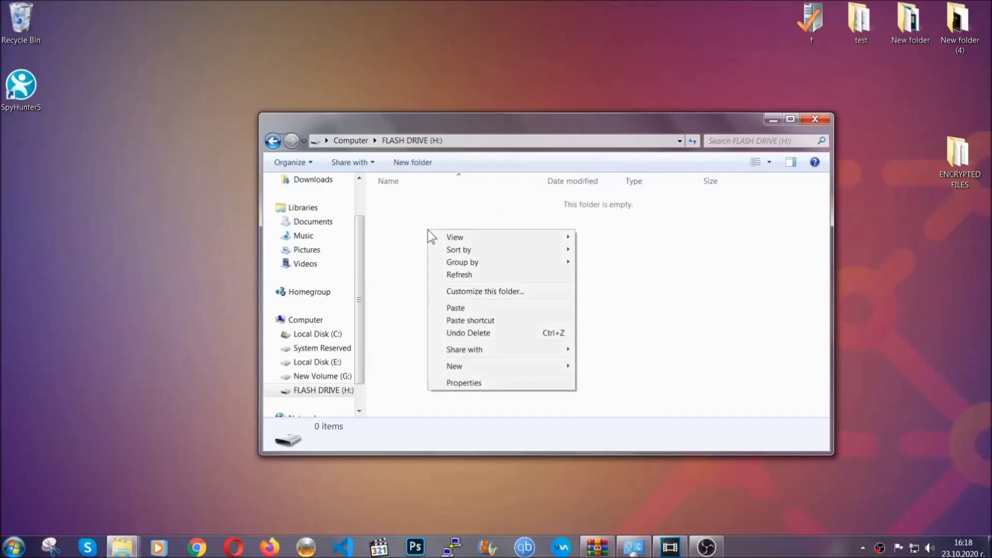
click(451, 308)
click(451, 309)
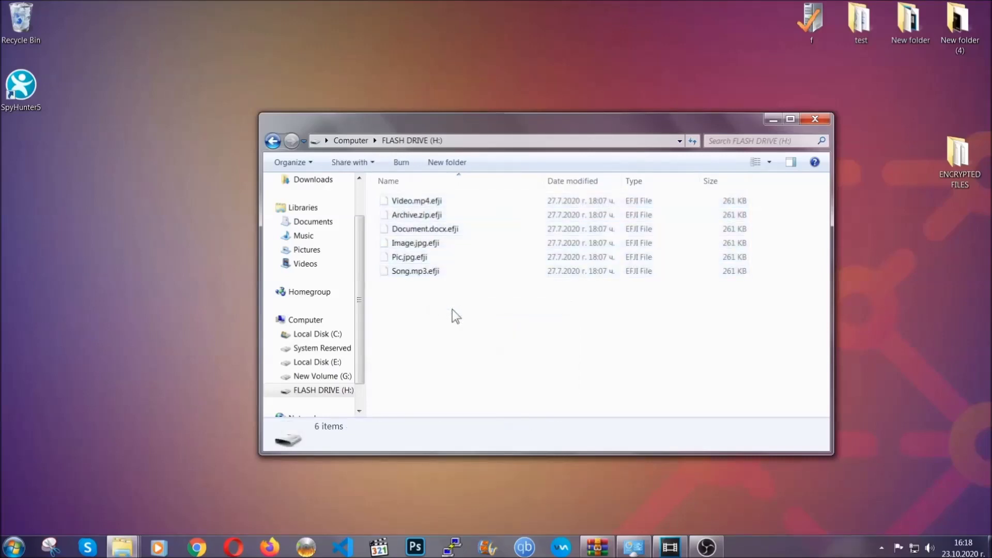
click(815, 120)
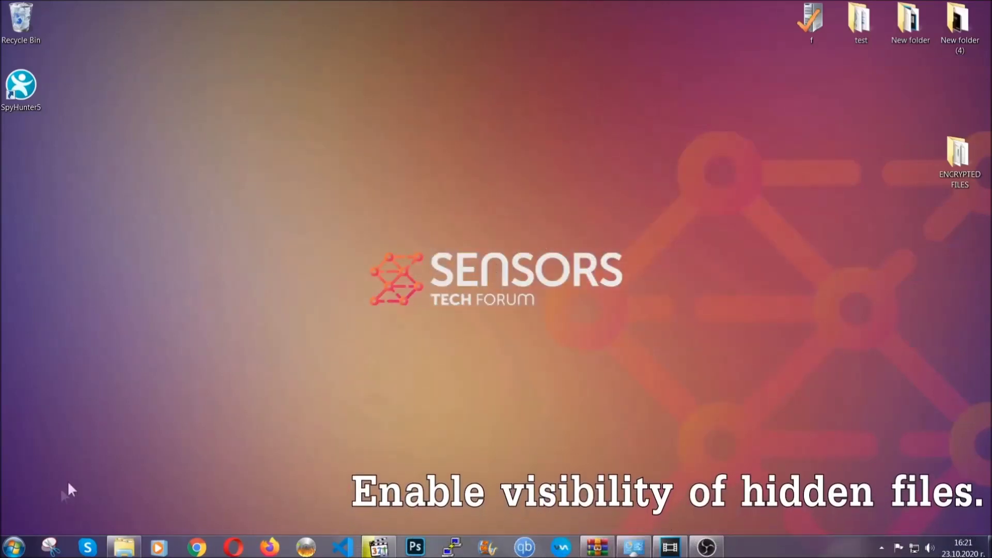
Find the 'show hidden files and folders' setting and apply 'Show hidden files, folders, and drives'
click(13, 546)
click(40, 515)
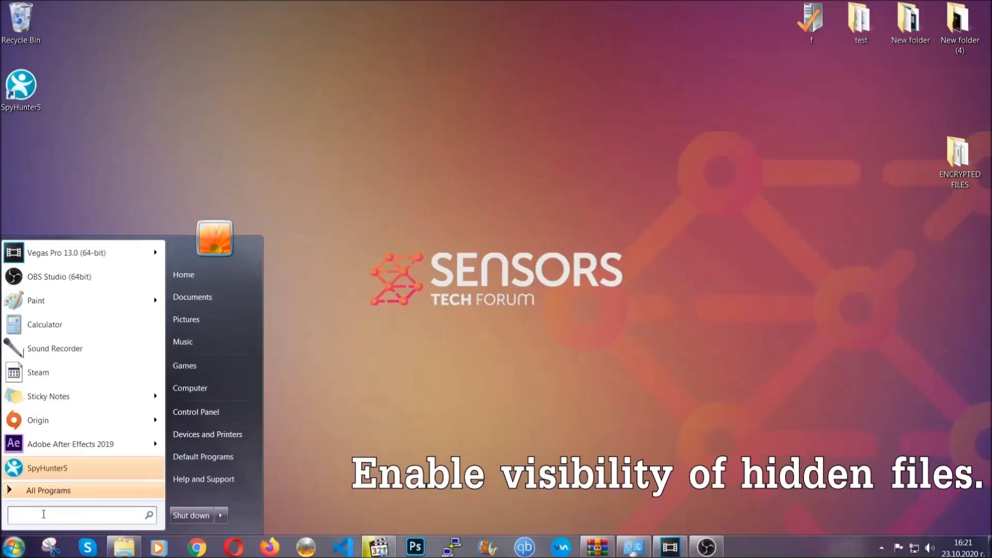
text(showh)
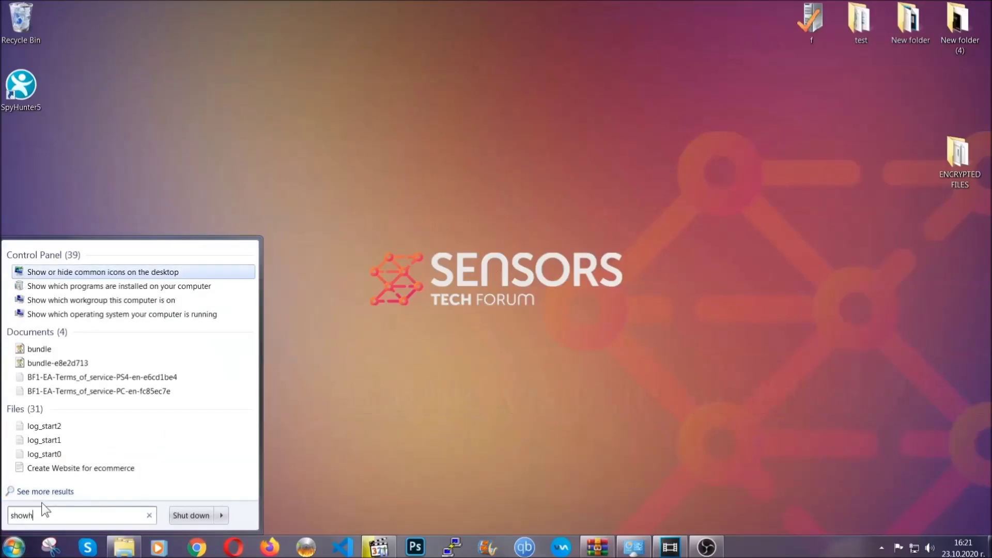
key(BackSpace)
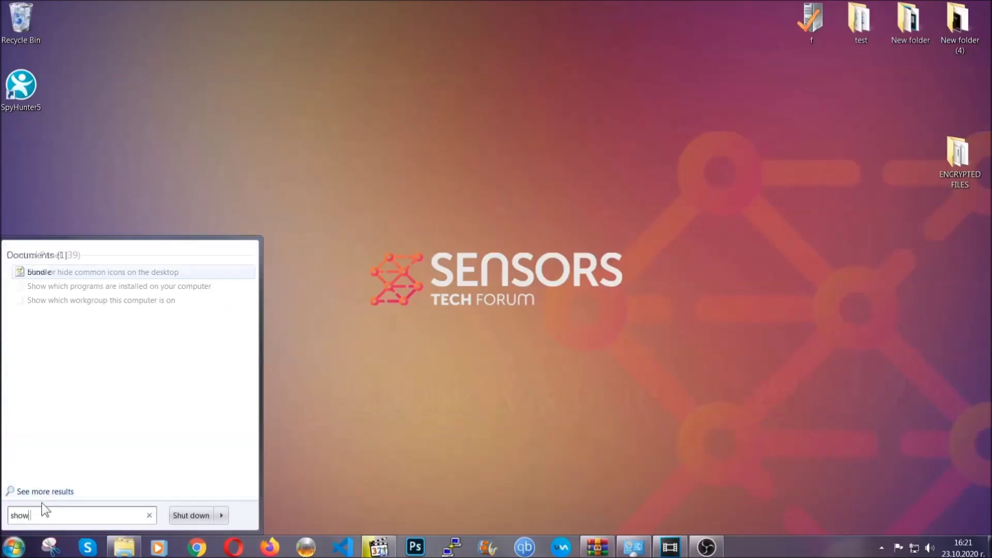
text(hidden files and folders)
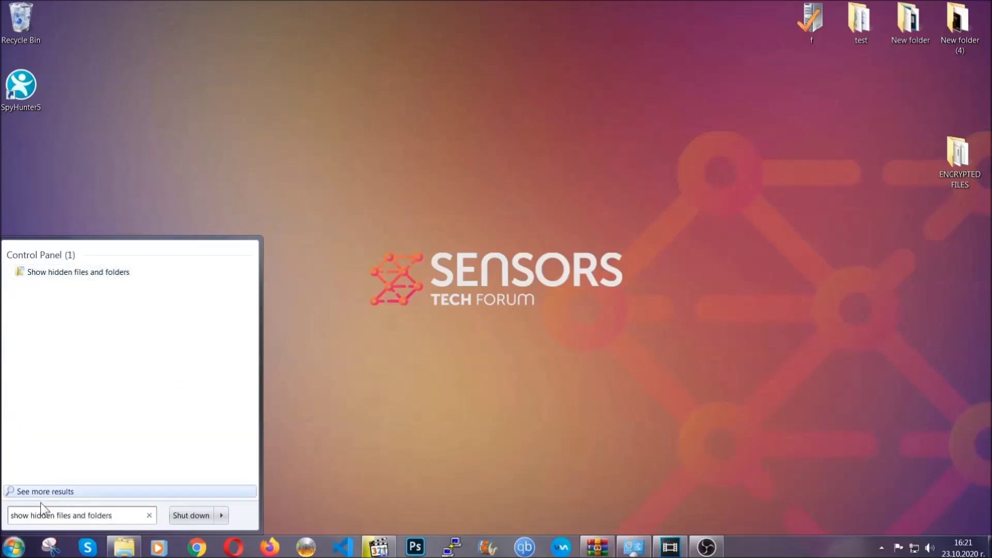
click(117, 274)
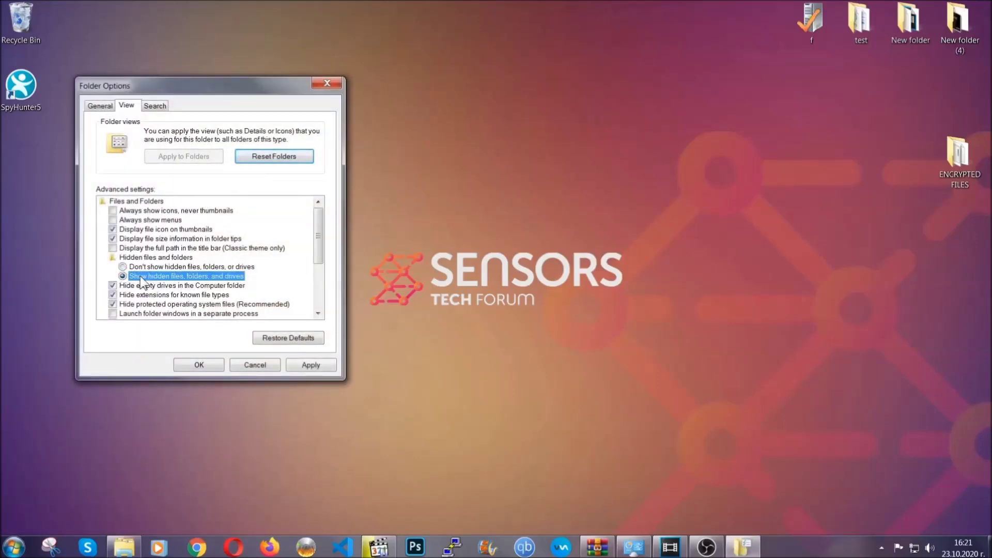
click(308, 368)
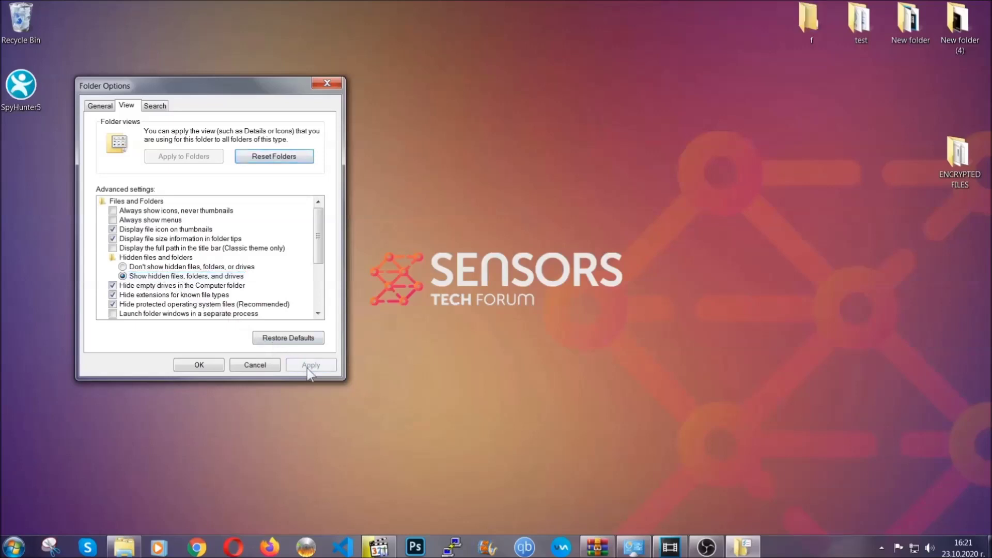
click(195, 365)
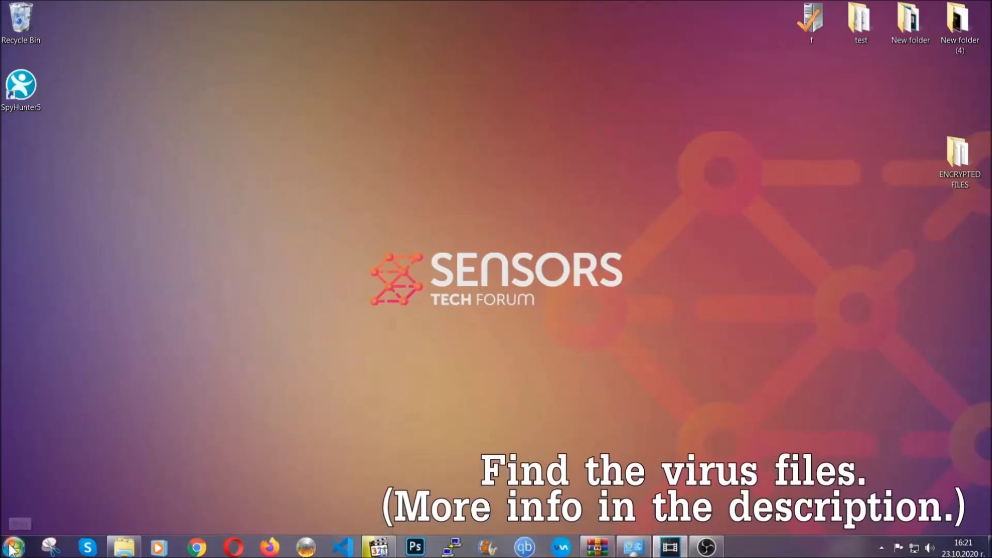
Search the whole computer for 'fileextension:exe Example Vir' from the Computer window
key(super)
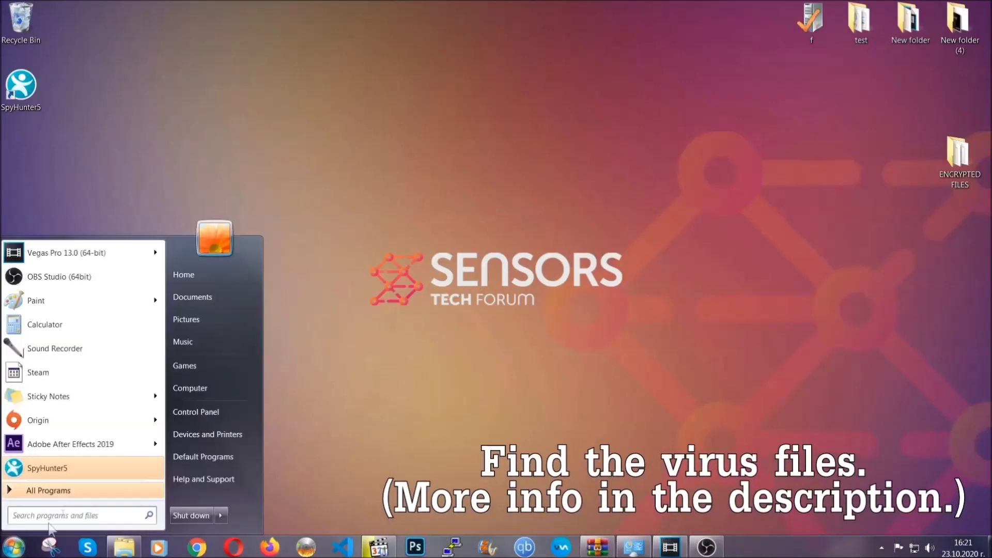
click(204, 387)
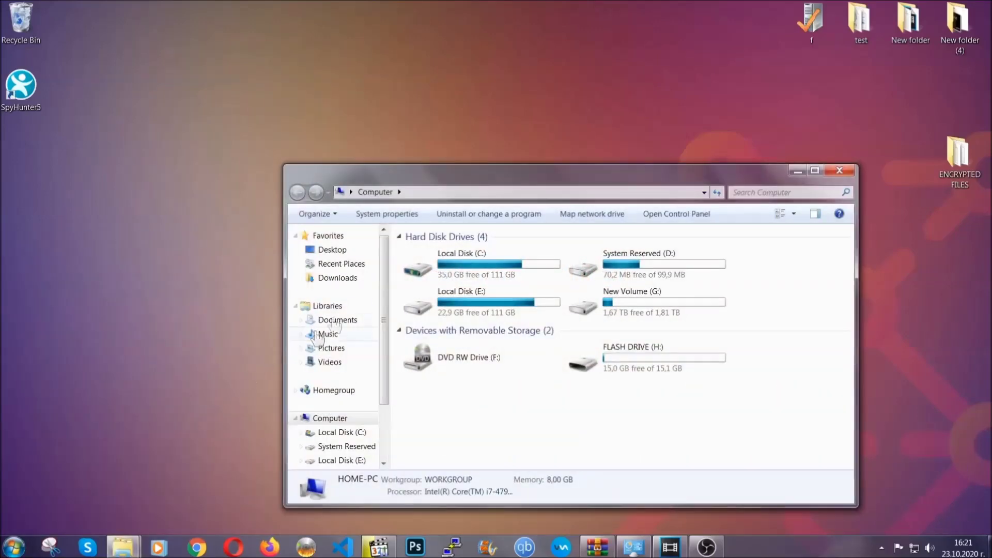
drag(539, 182, 475, 138)
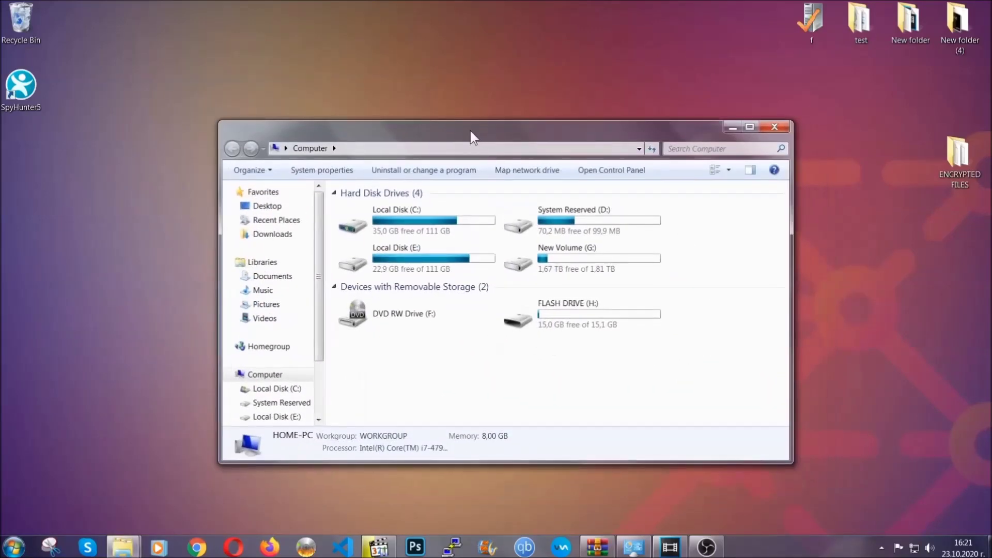
click(674, 149)
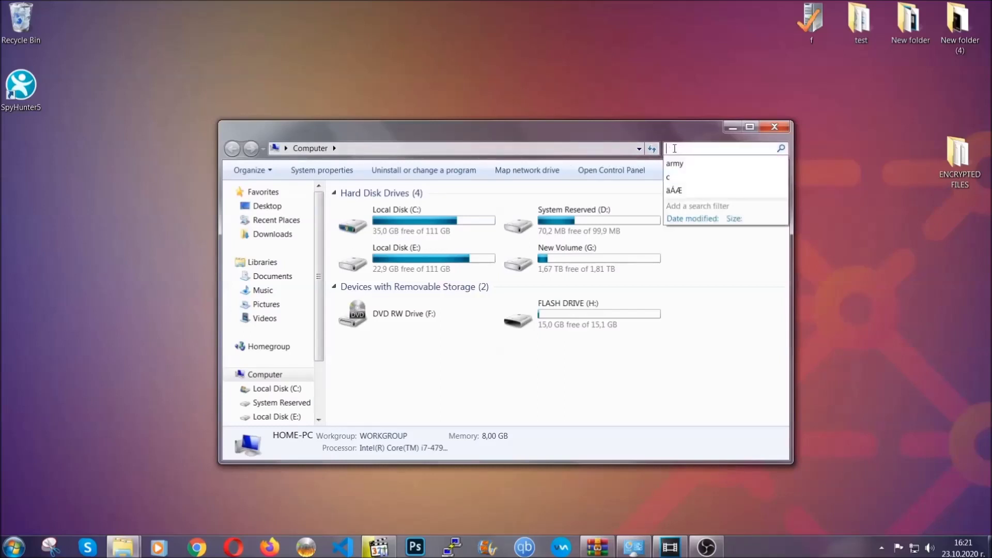
text(file)
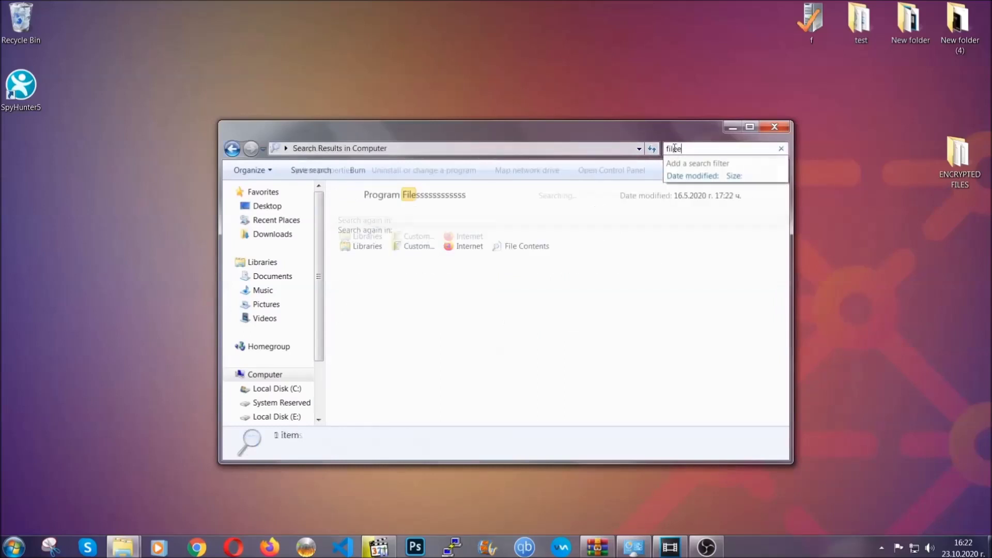
text(extension:exe )
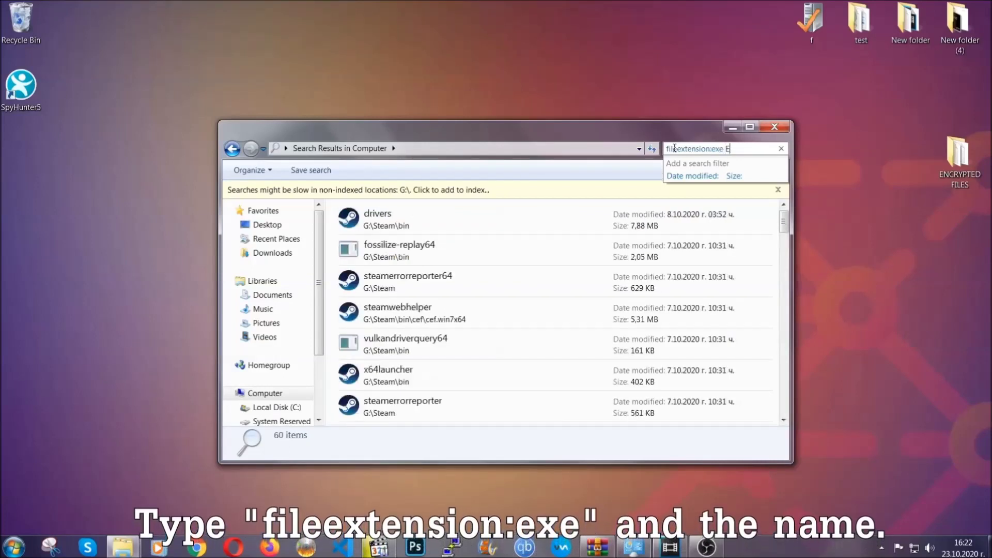
text(Example Virus Name)
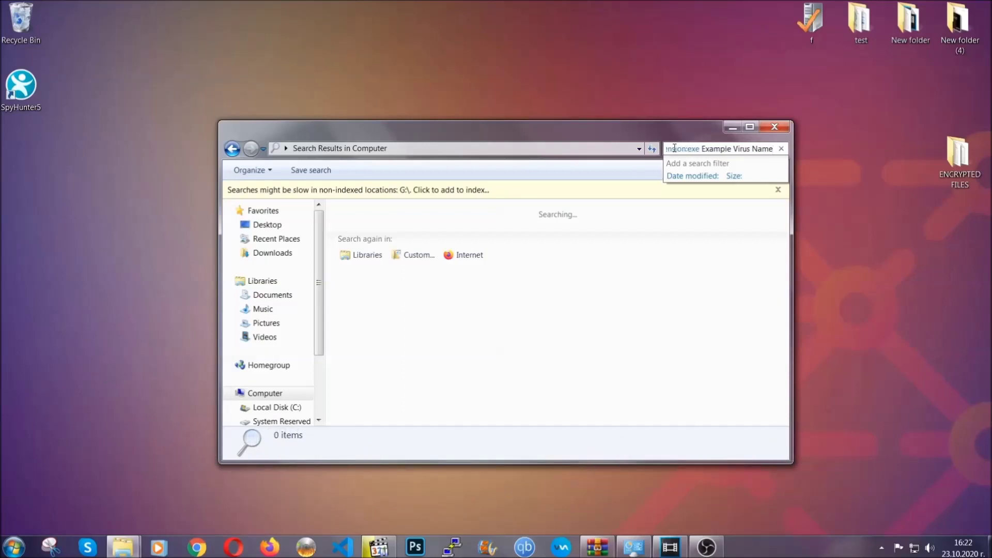
key(Return)
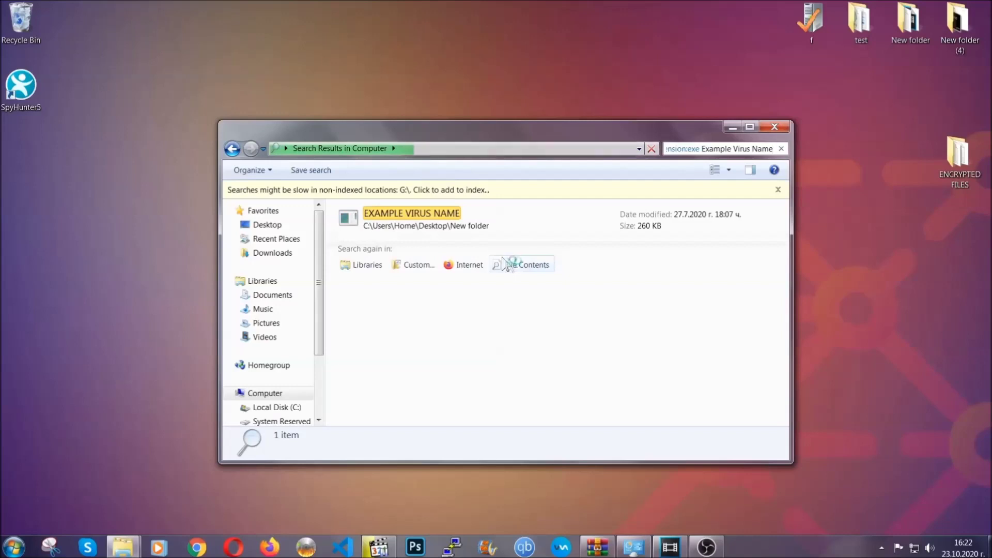
Delete the EXAMPLE VIRUS NAME executable to the Recycle Bin and close the search window
click(435, 214)
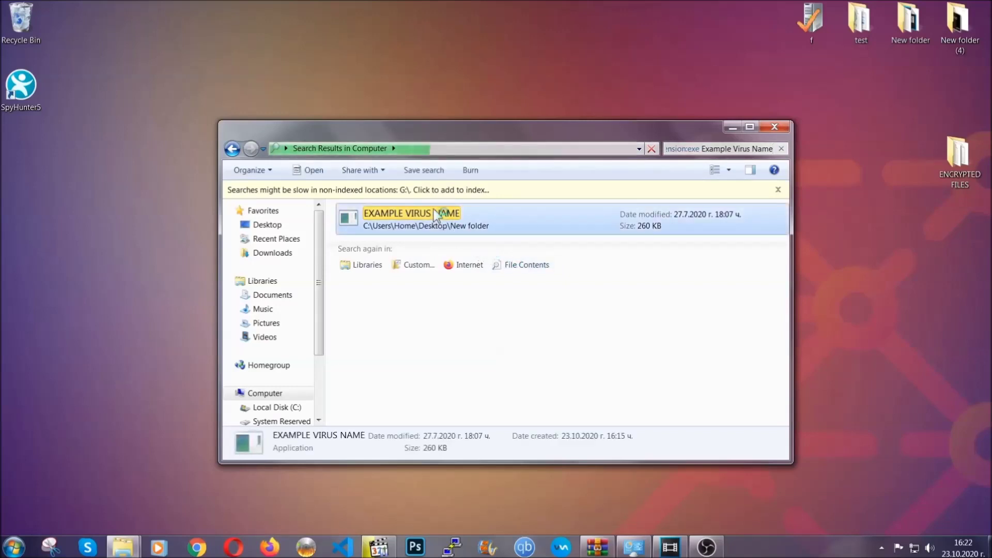
right_click(435, 213)
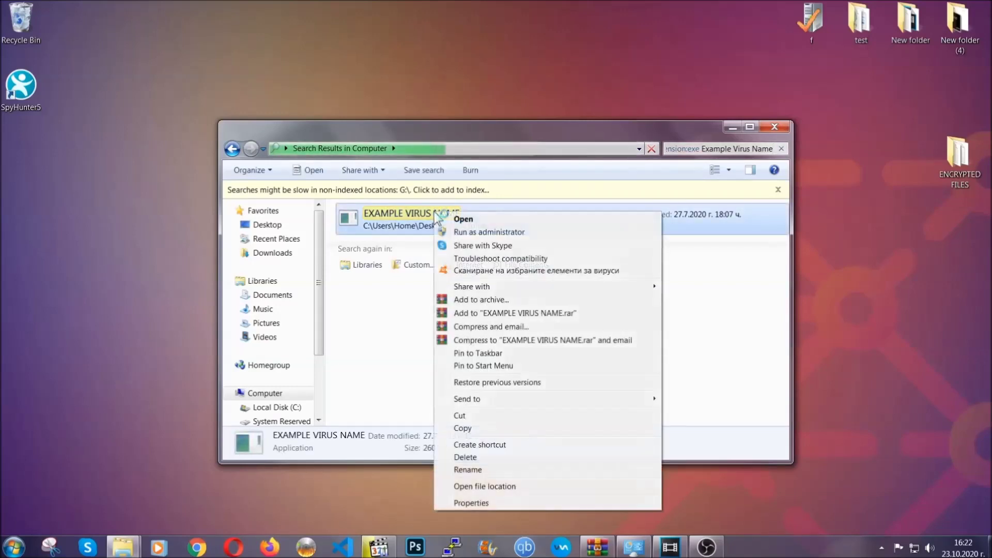
click(478, 457)
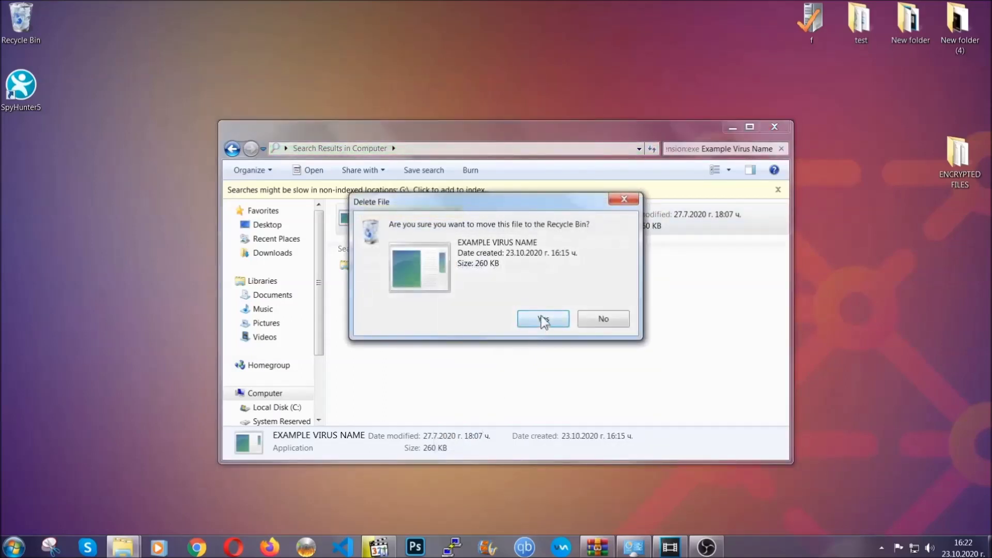
click(542, 320)
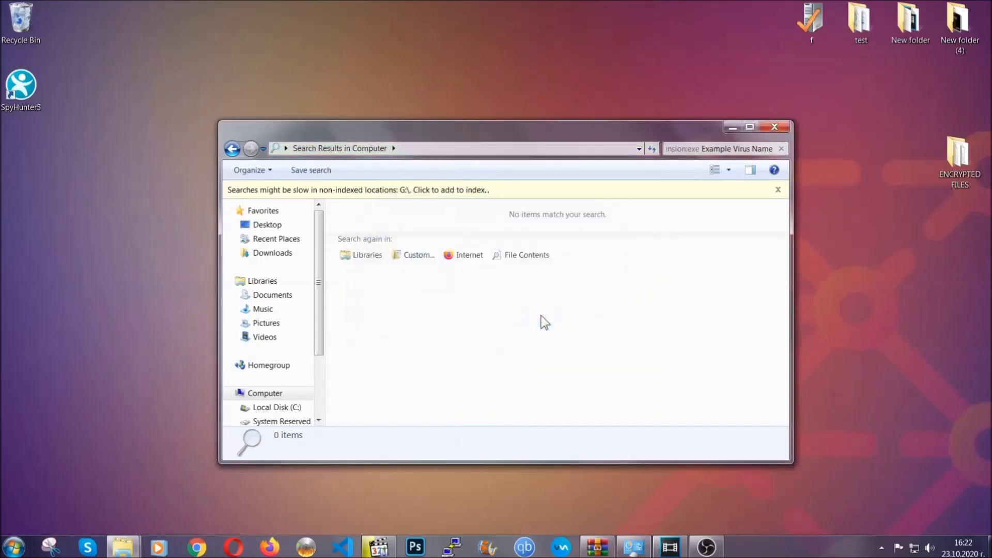
click(775, 126)
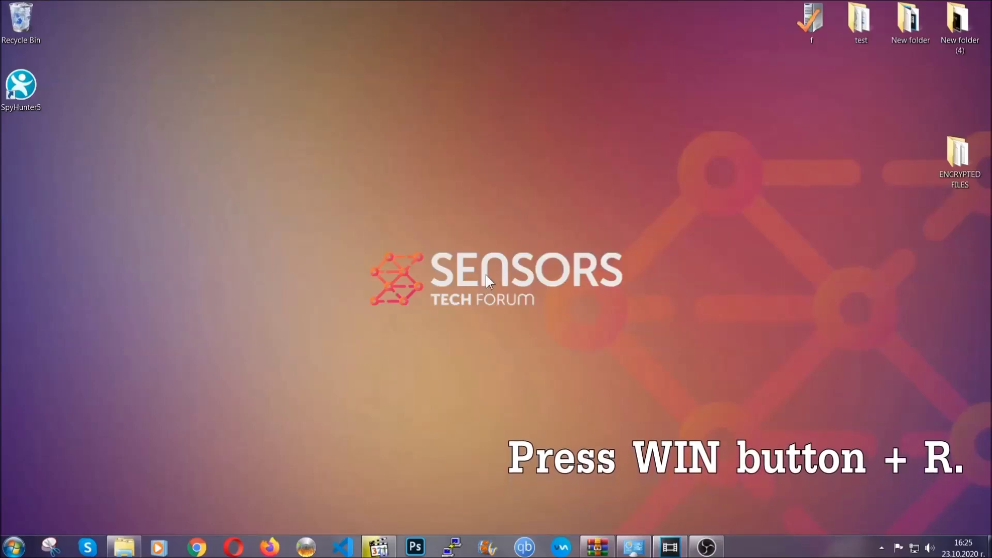
Run REGEDIT from the Run dialog, replacing the old cmd entry
key(super+r)
click(107, 465)
drag(93, 470, 12, 467)
text(REGEDIT)
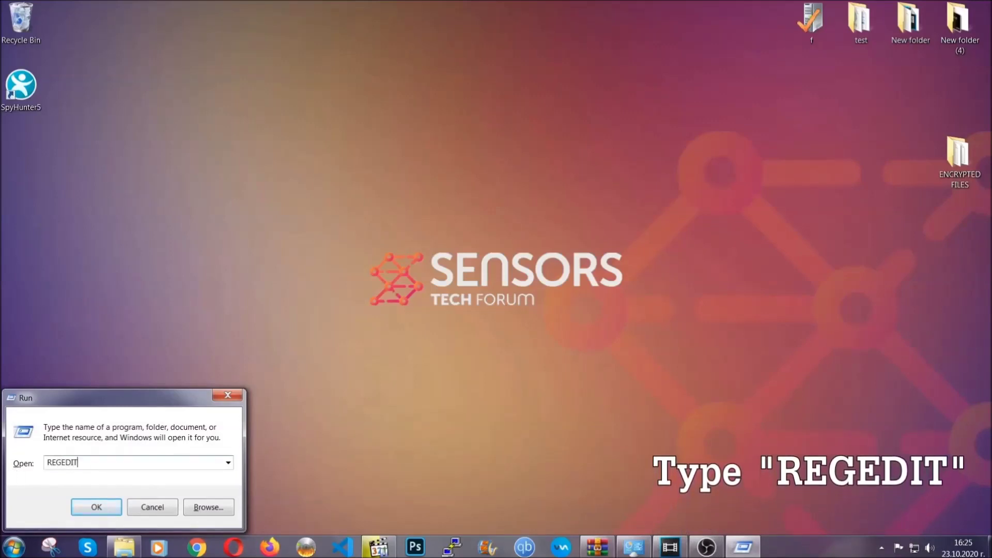
click(85, 504)
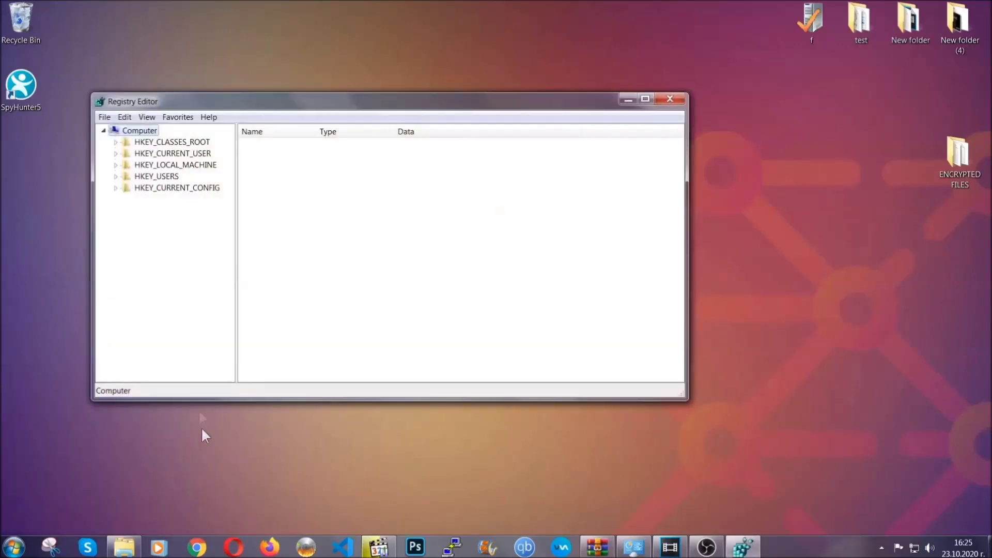
Export the entire registry to a file named BACKUP on the Desktop
click(105, 118)
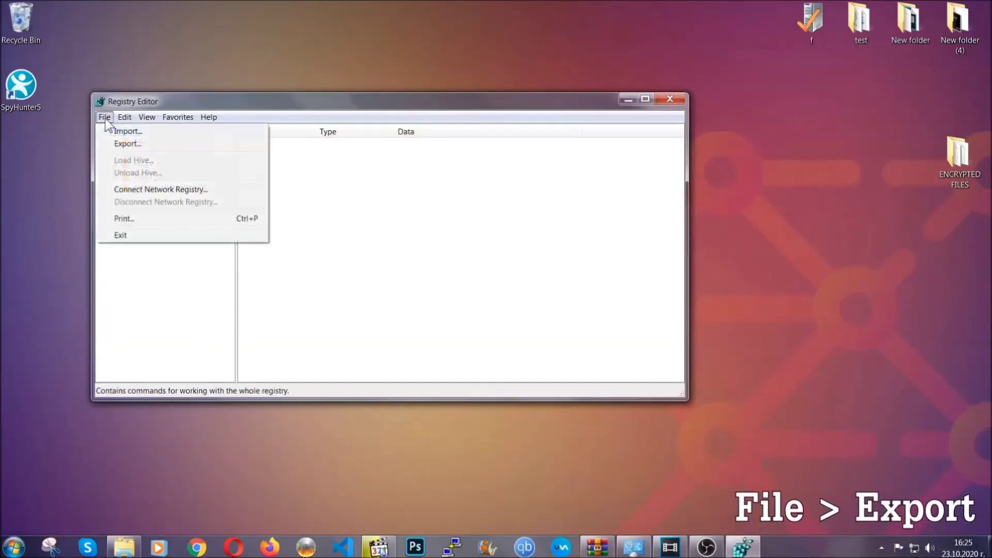
click(128, 143)
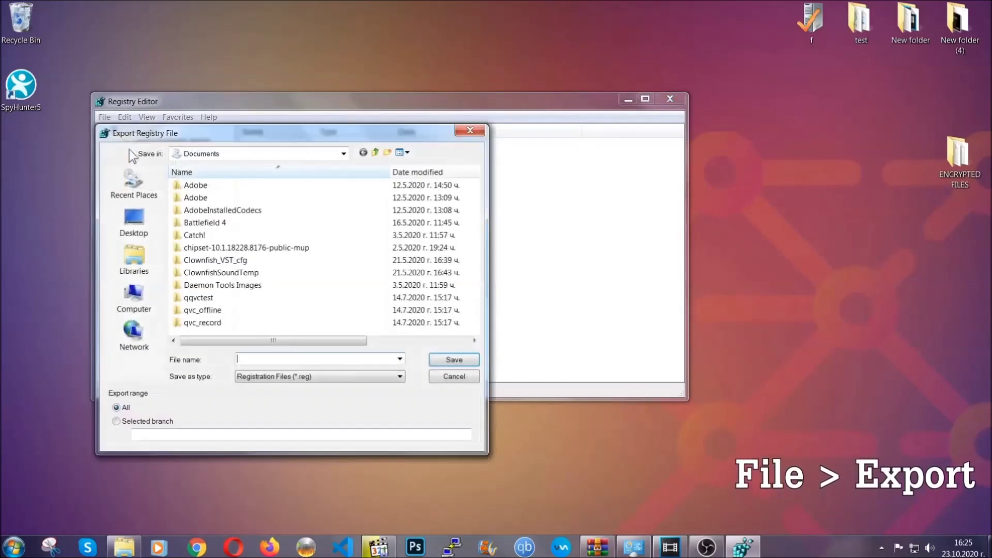
click(128, 218)
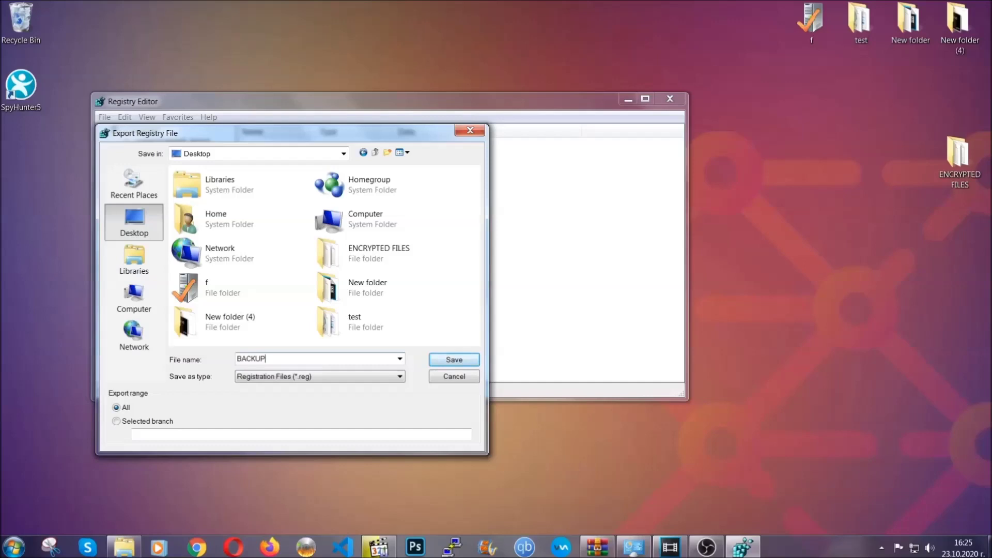
click(447, 361)
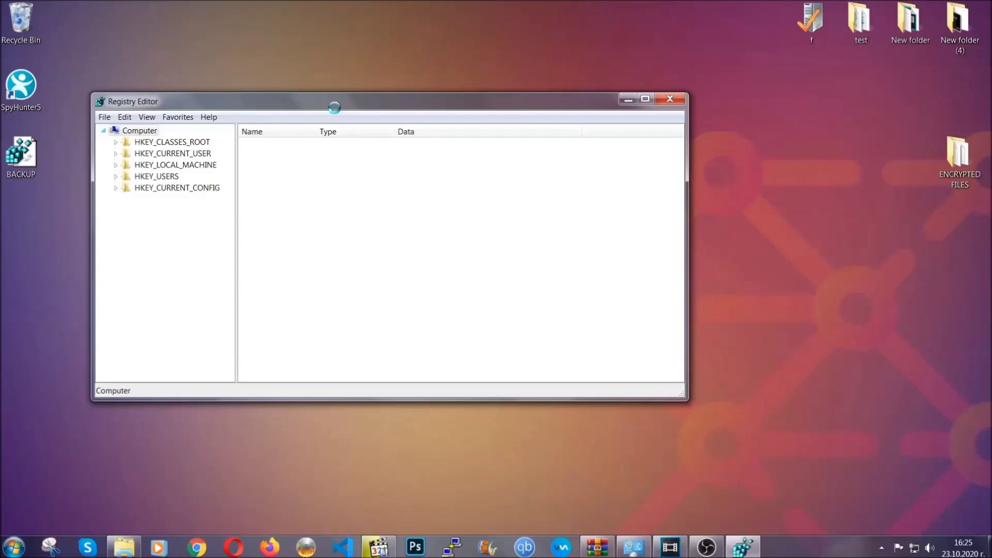
drag(334, 108, 432, 139)
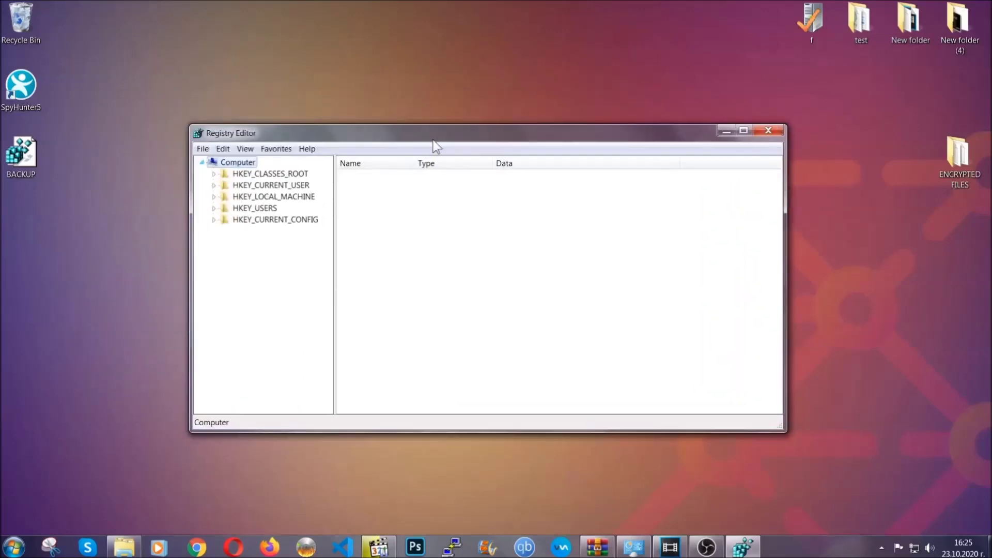
click(202, 150)
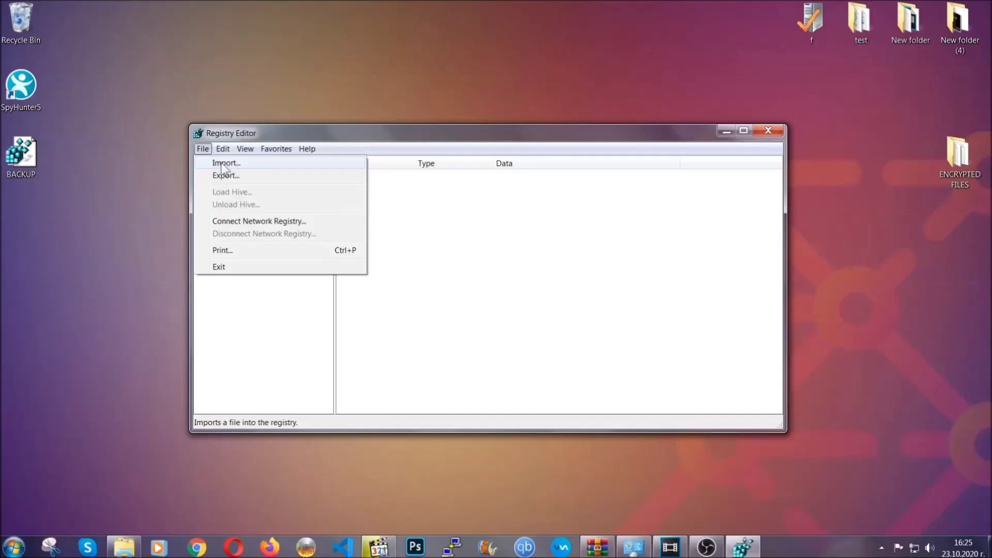
Search the registry for RunOnce and select the adjacent Run key under CurrentVersion
click(204, 150)
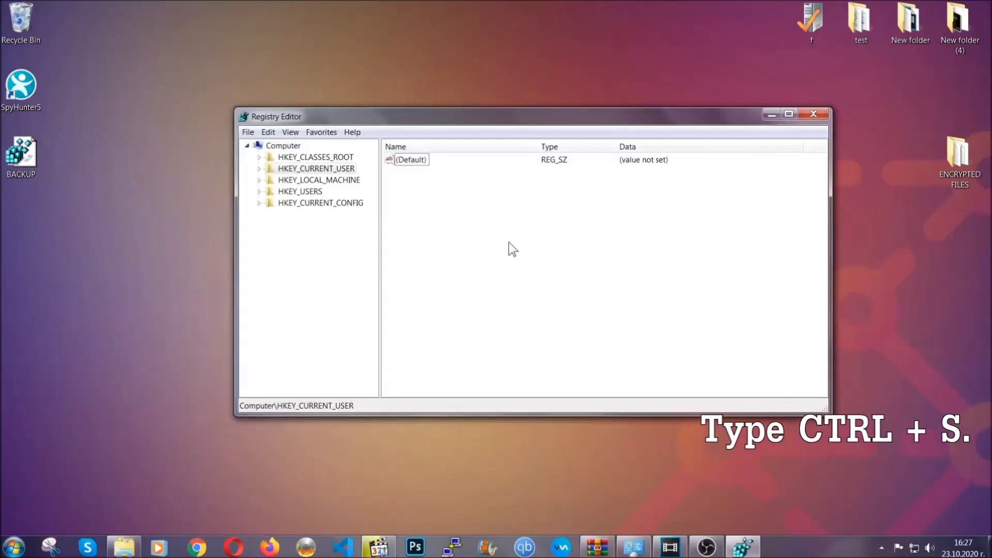
key(ctrl+f)
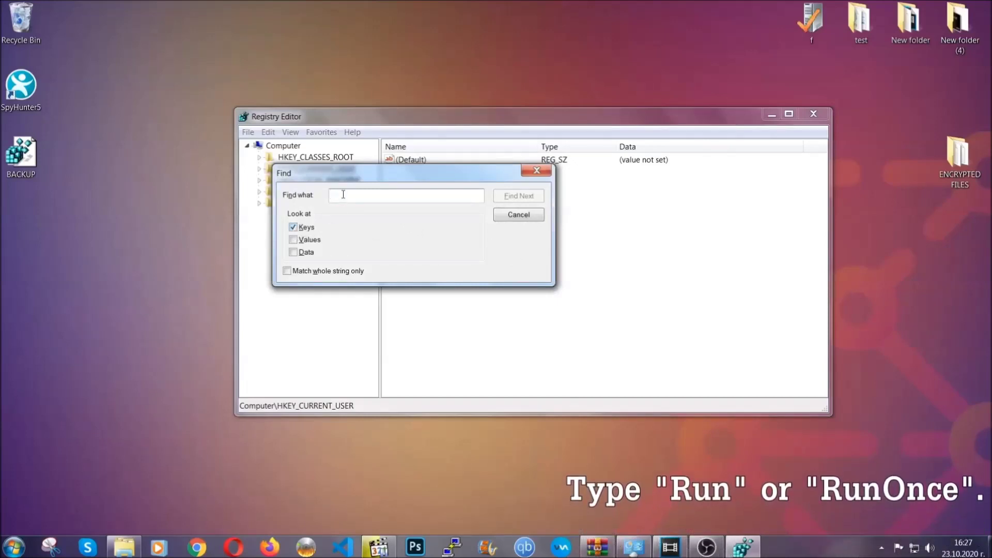
text(RunO)
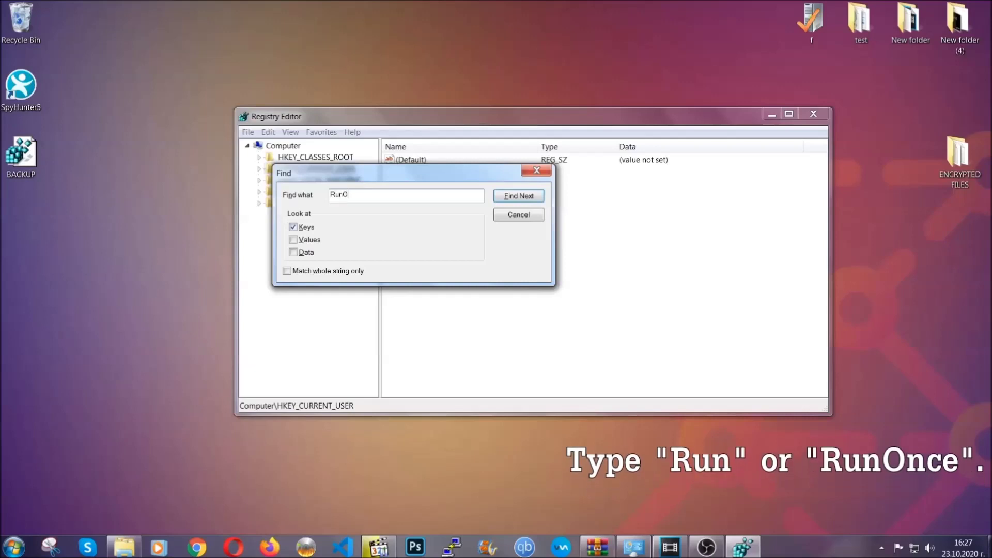
text(nce)
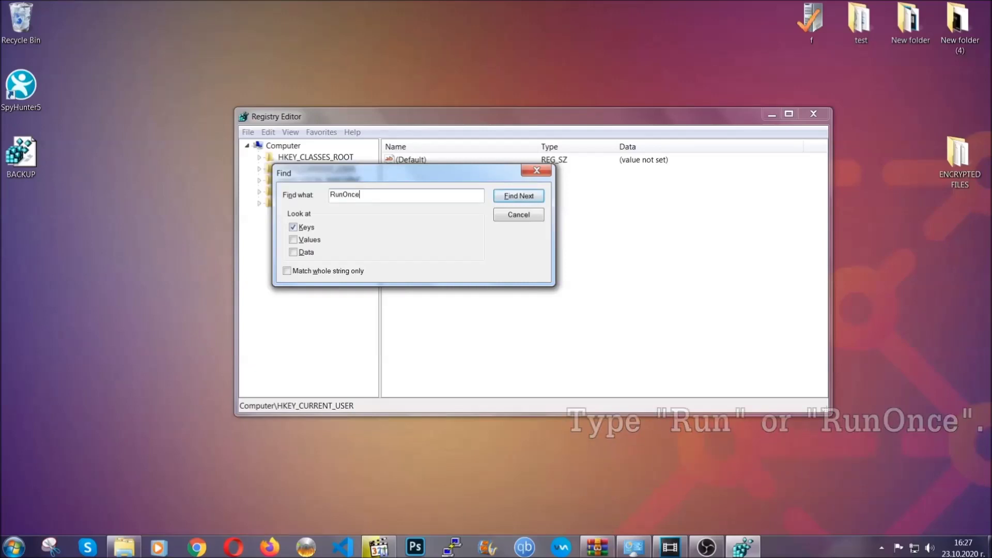
click(529, 198)
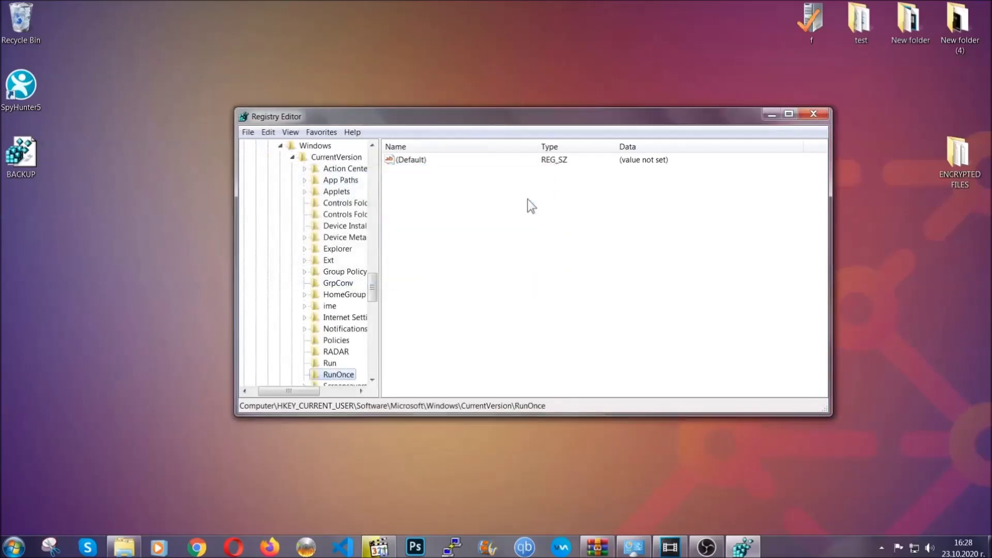
drag(378, 282, 373, 296)
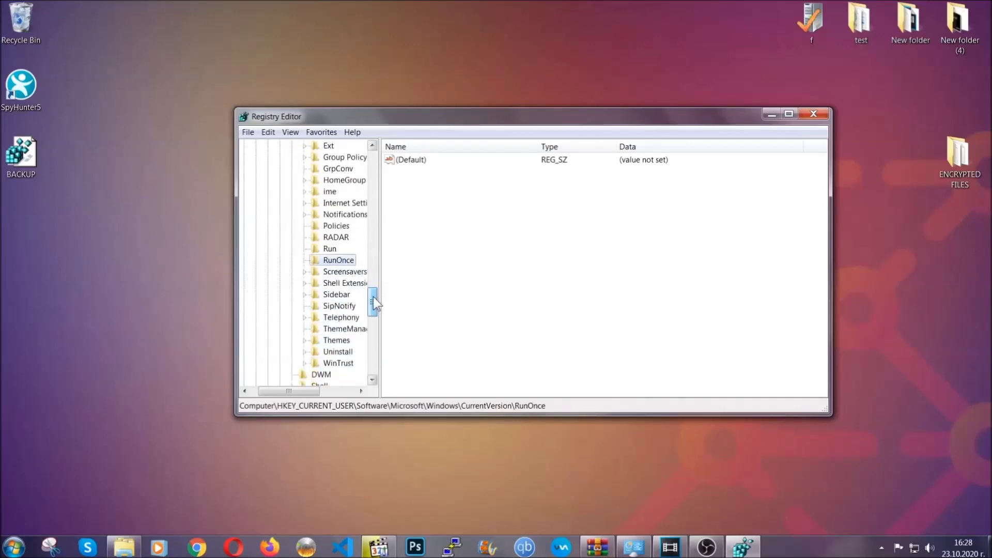
click(329, 249)
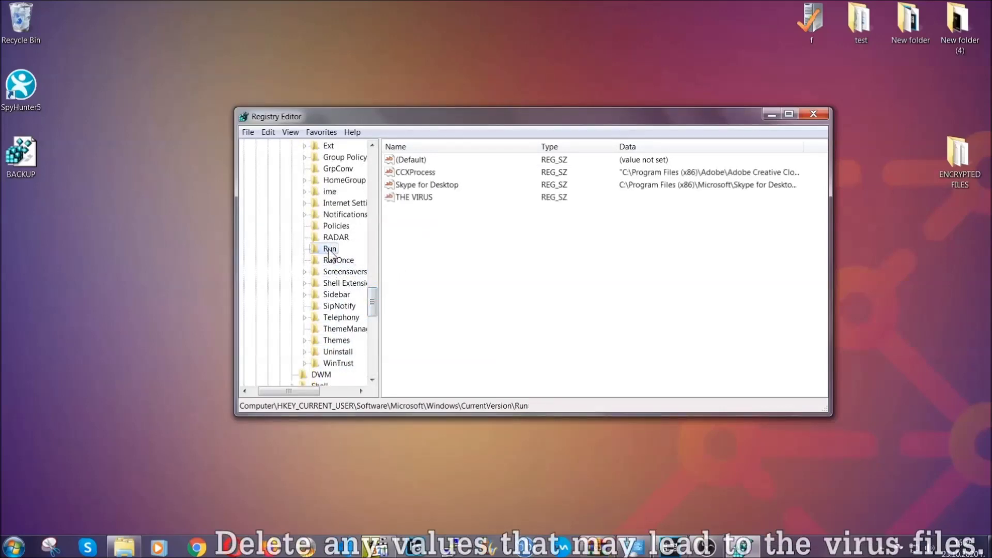
Delete the THE VIRUS startup value from the Run key, confirming the deletion
click(407, 199)
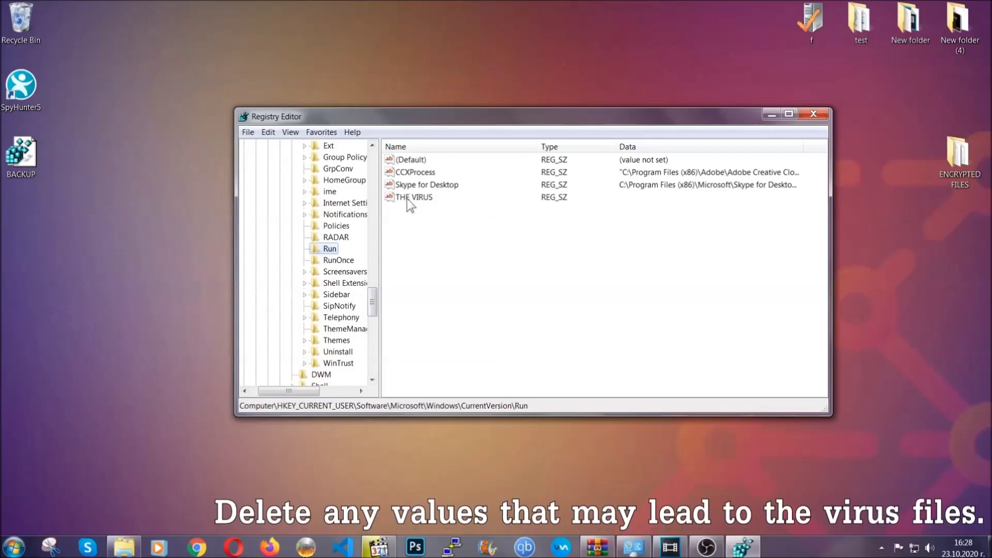
right_click(407, 199)
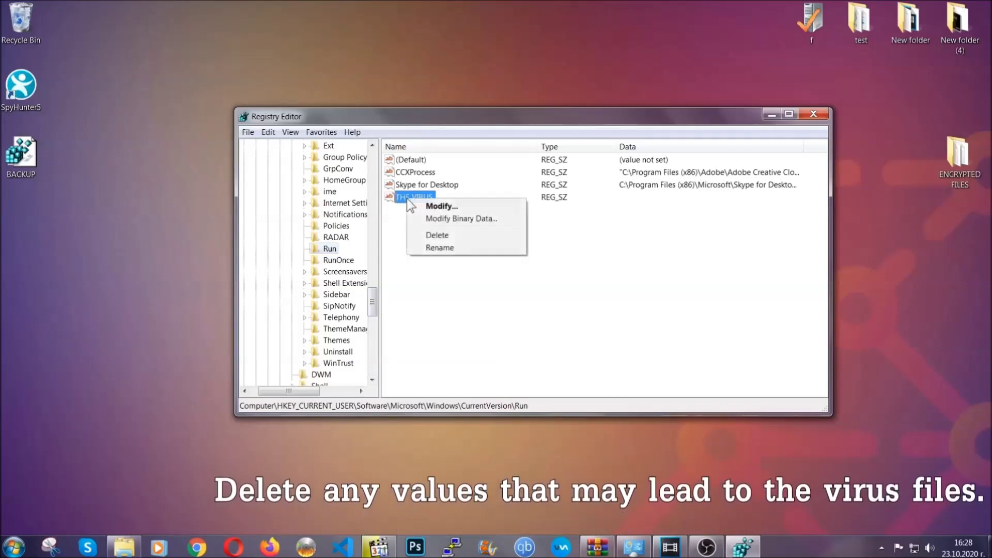
click(428, 236)
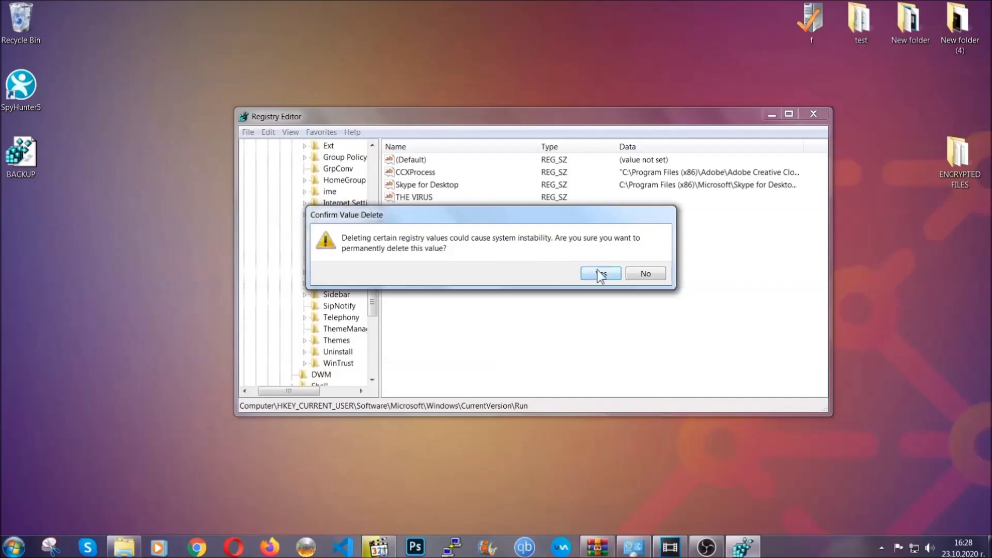
click(600, 274)
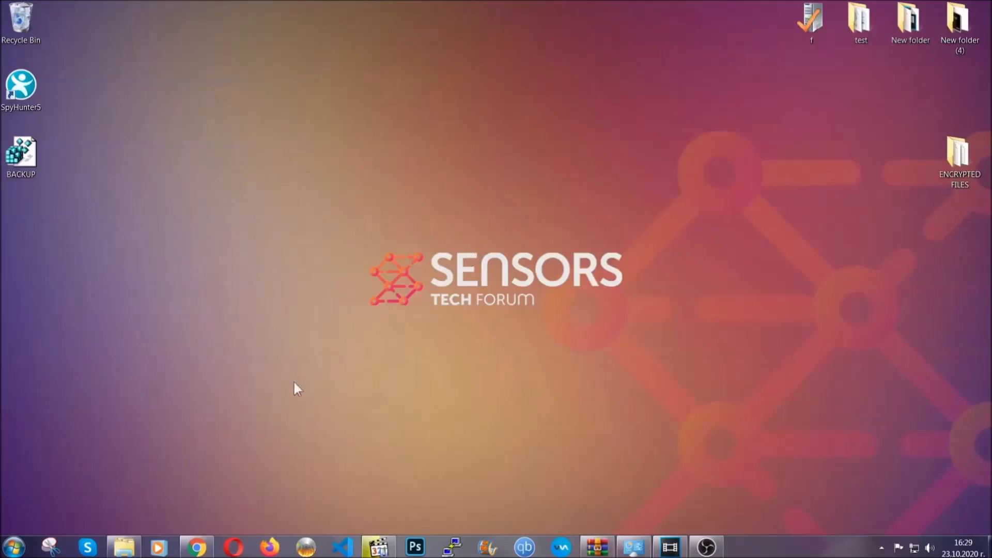
Bring up the recovery article in Chrome and expand Method 2 - Restore Data via Windows Backup
click(197, 548)
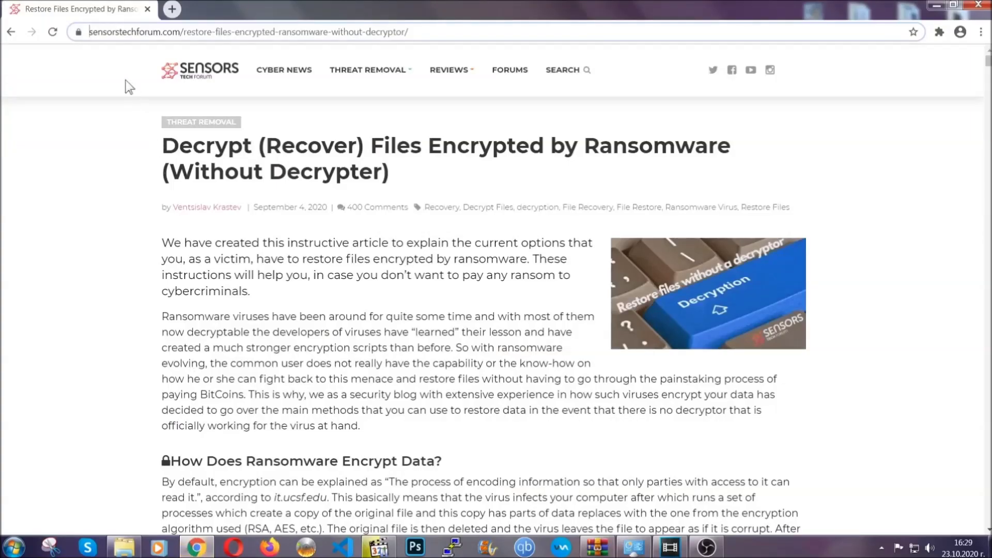
drag(90, 32, 447, 36)
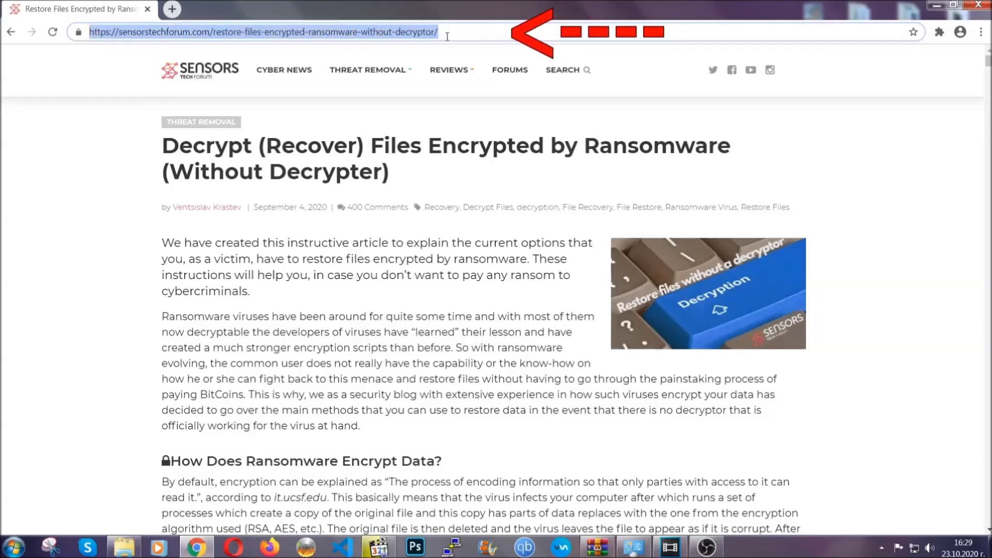
mouse_move(448, 72)
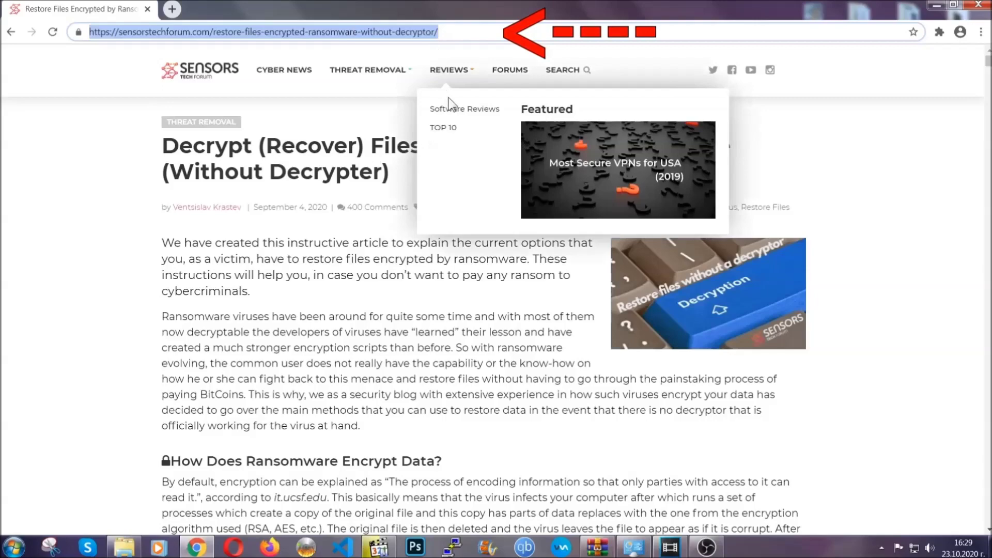
scroll(510, 282, down, 5)
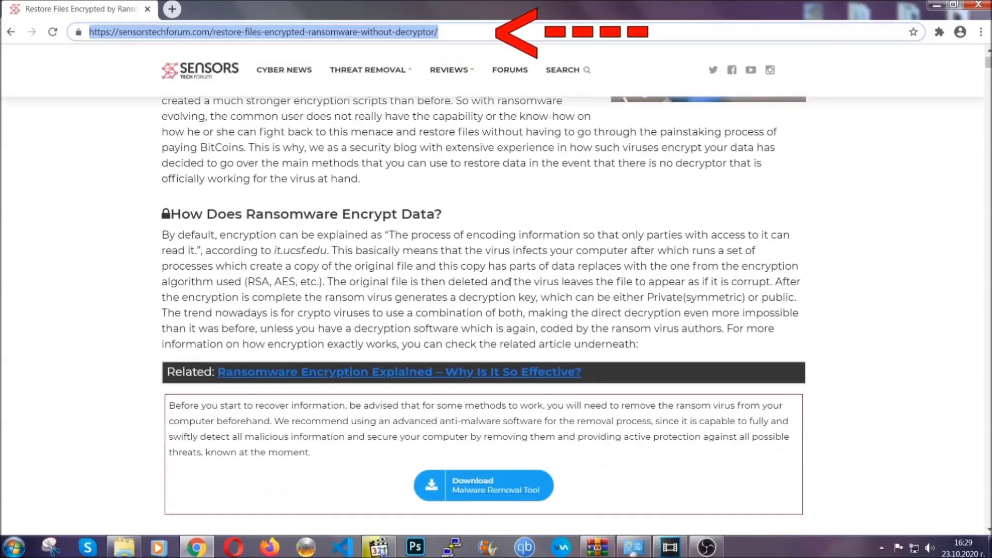
scroll(510, 282, down, 6)
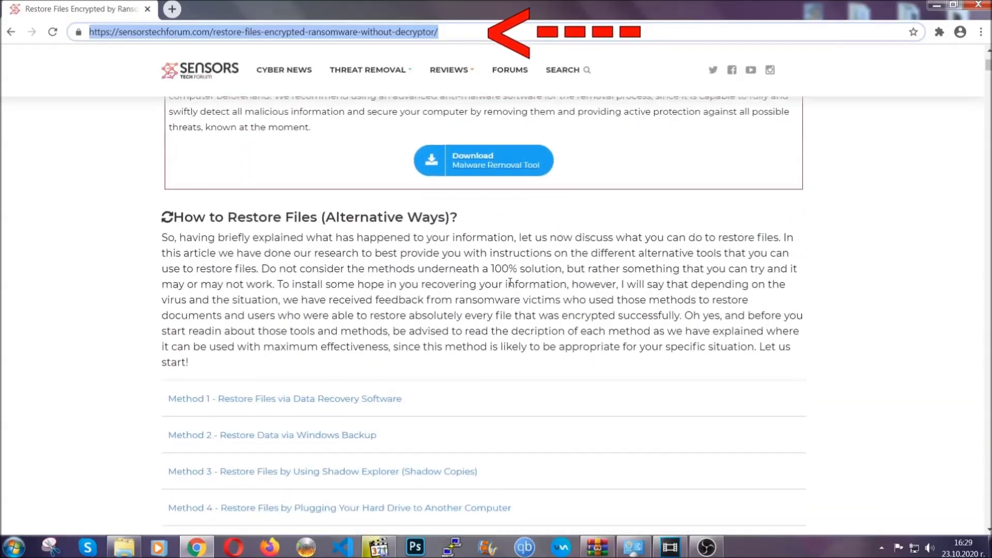
scroll(510, 282, down, 4)
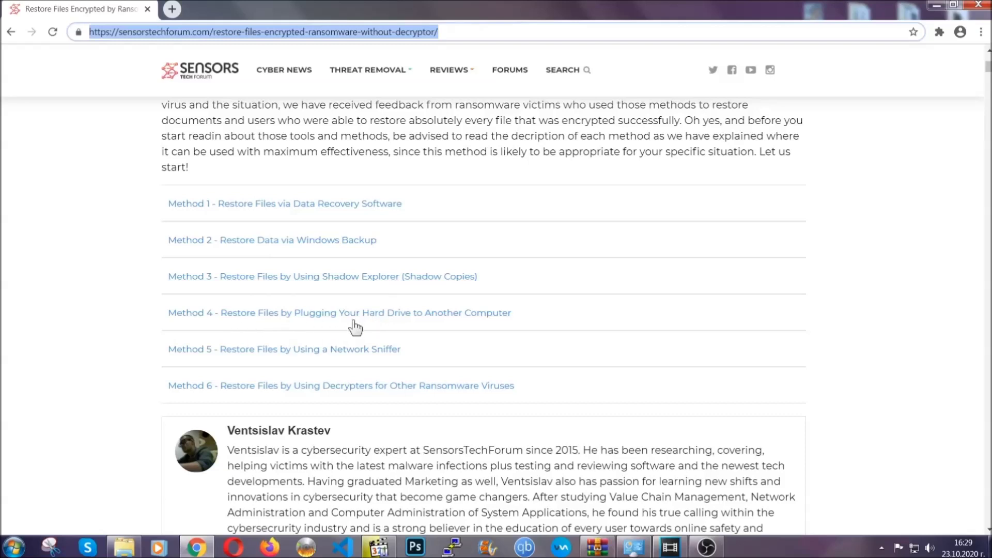
click(309, 239)
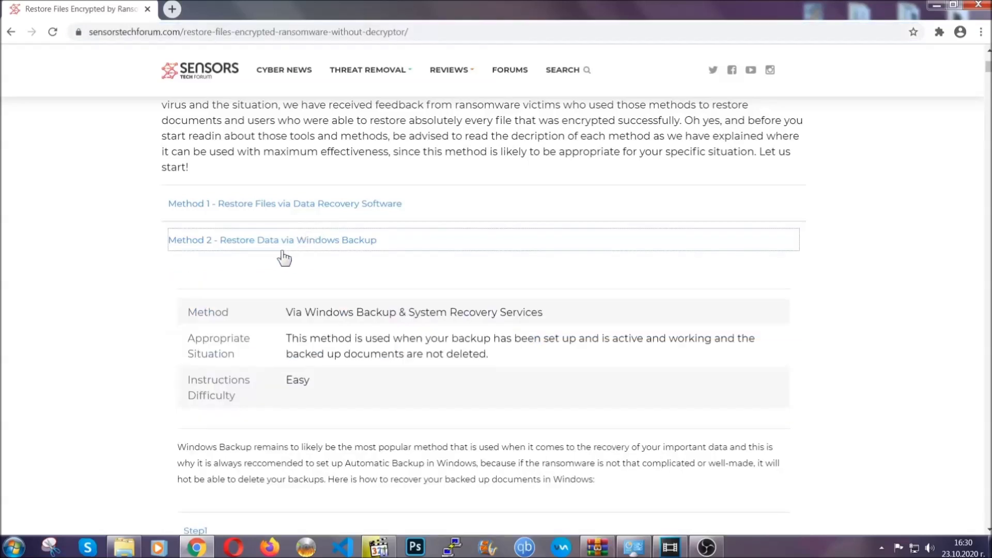
Highlight and then deselect the Method 2 summary table text in the article
drag(287, 310, 349, 387)
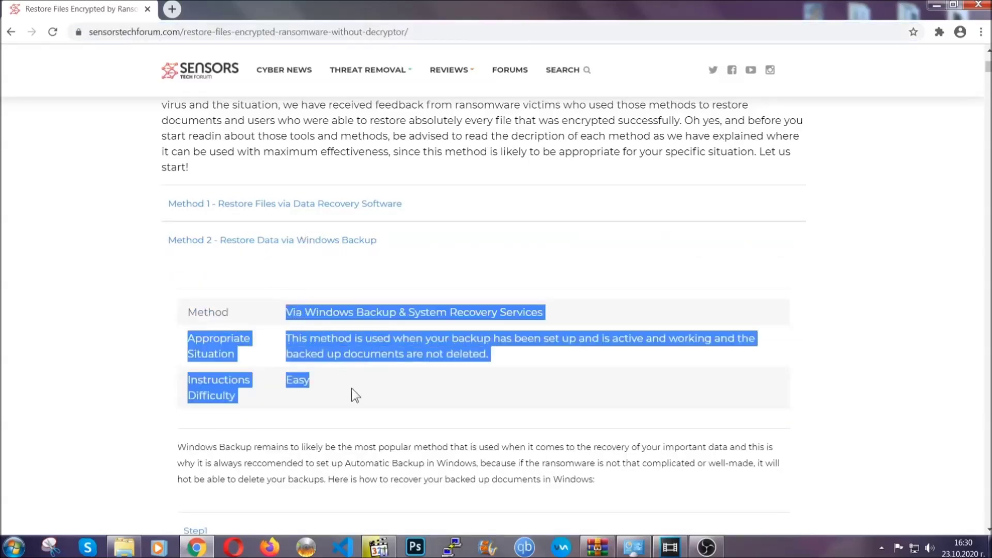
click(351, 388)
scroll(355, 385, down, 4)
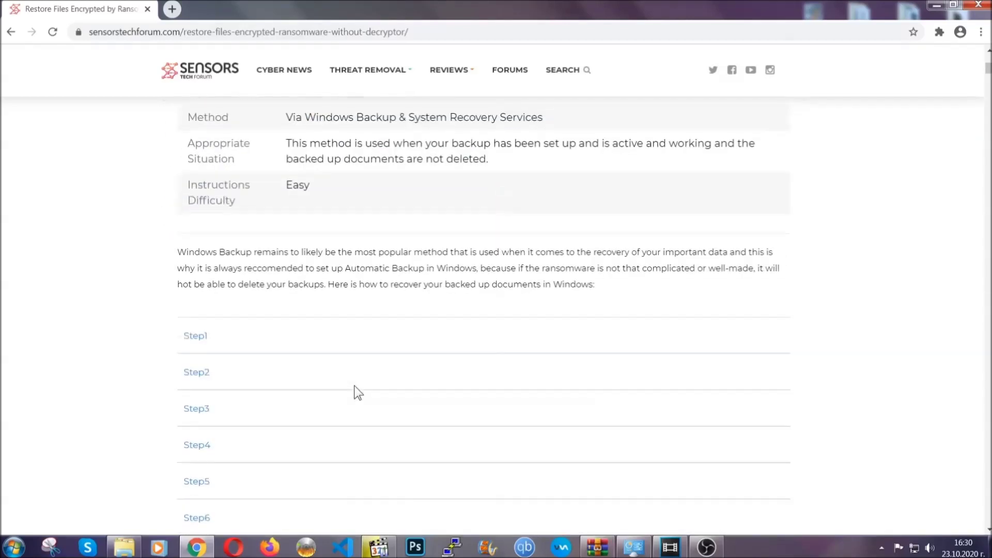
scroll(354, 385, down, 1)
Expand the Step1, Step2 and Step3 instructions under Method 2
click(207, 271)
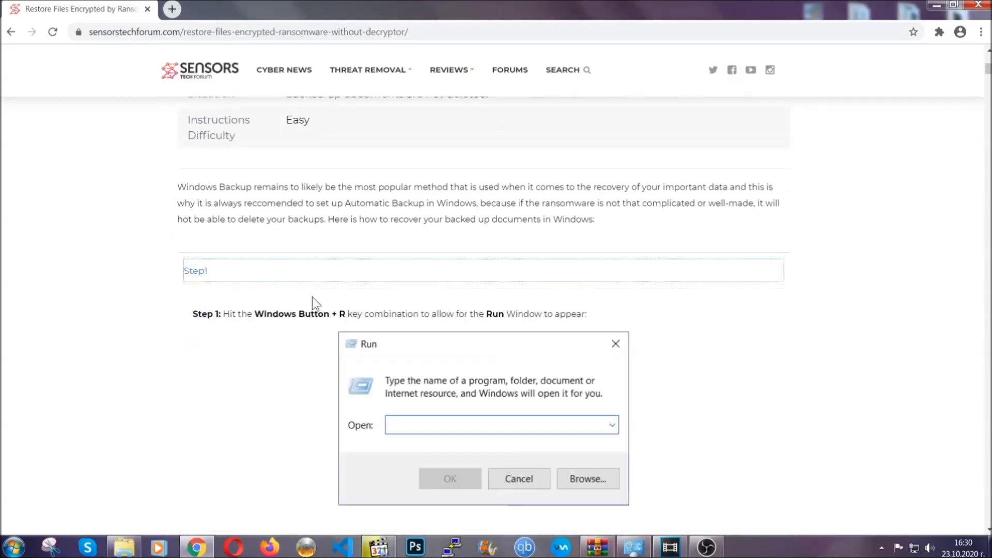
scroll(464, 321, down, 5)
click(231, 324)
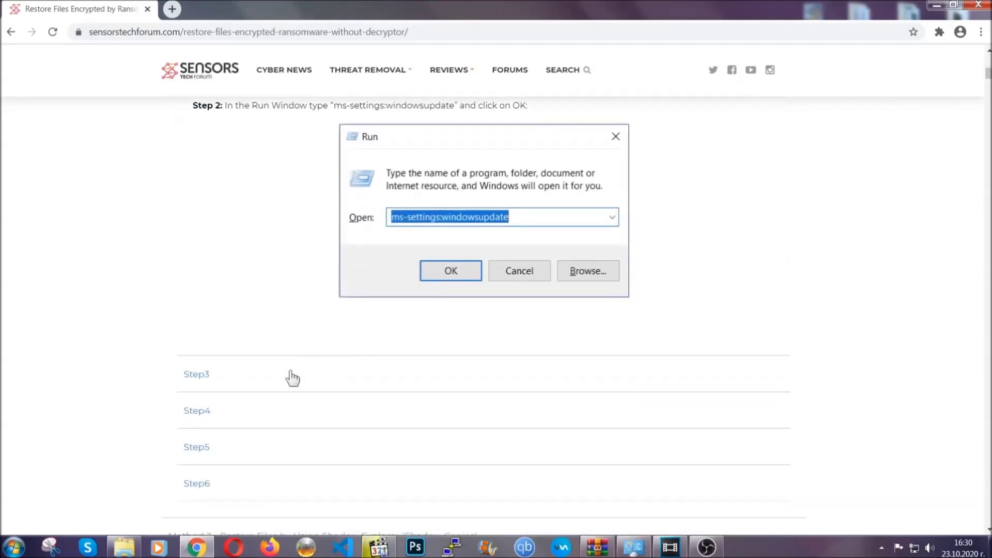
click(293, 377)
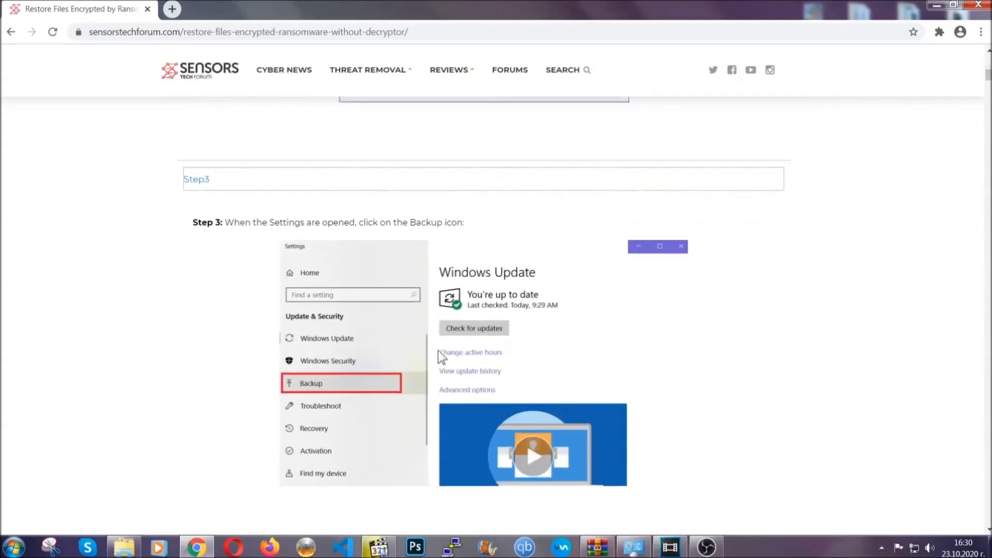
Read through the expanded steps, return to the top, and minimize Chrome to the desktop
scroll(438, 350, down, 2)
scroll(436, 352, down, 2)
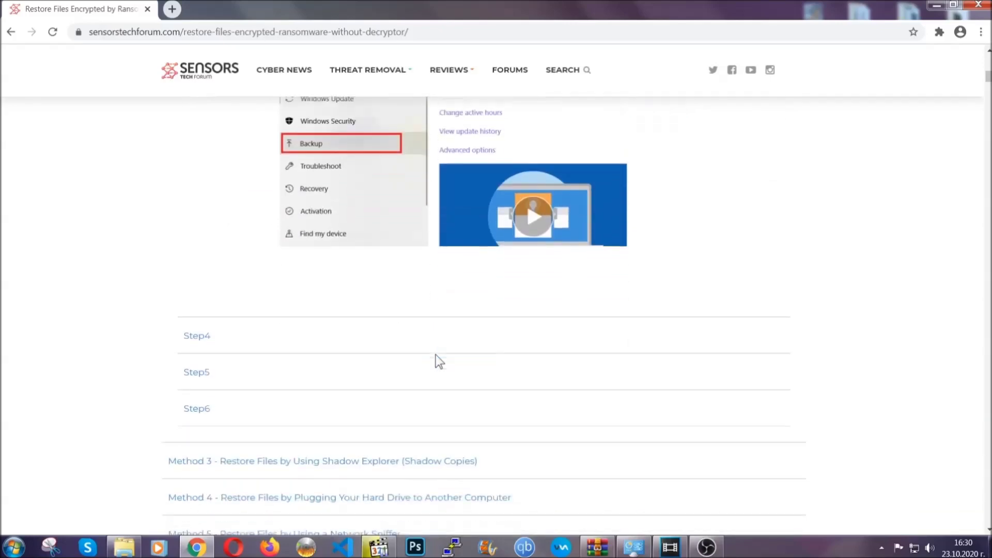
scroll(436, 354, down, 7)
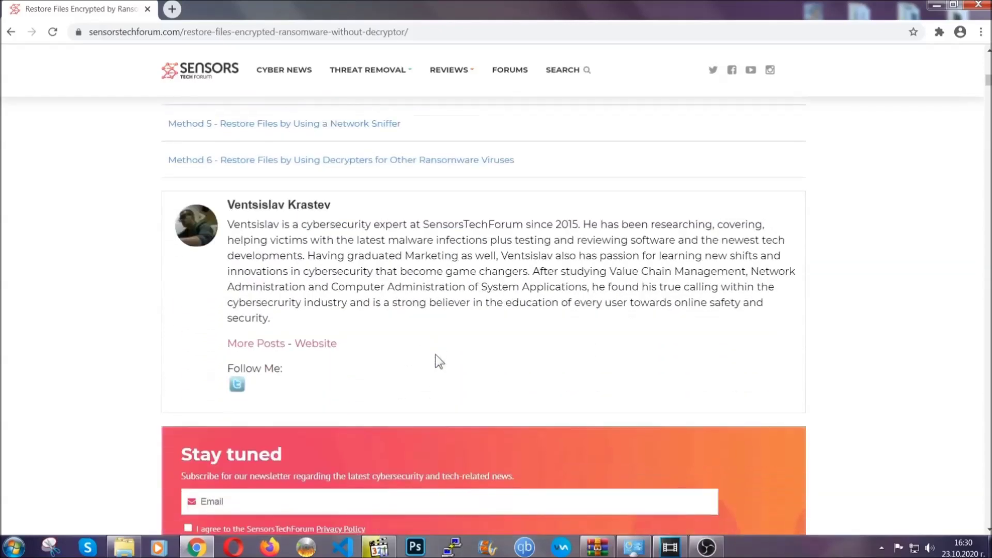
scroll(436, 354, up, 20)
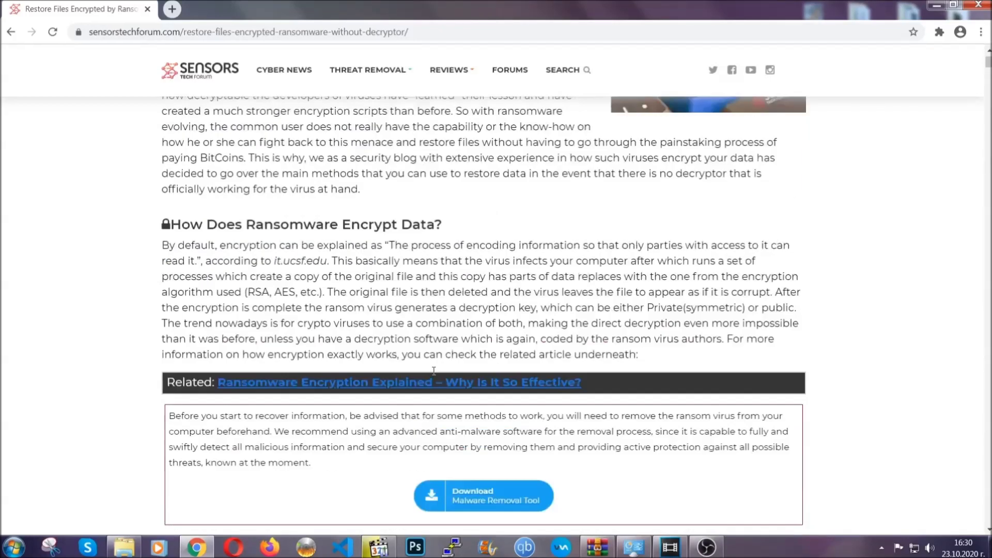
scroll(434, 370, up, 5)
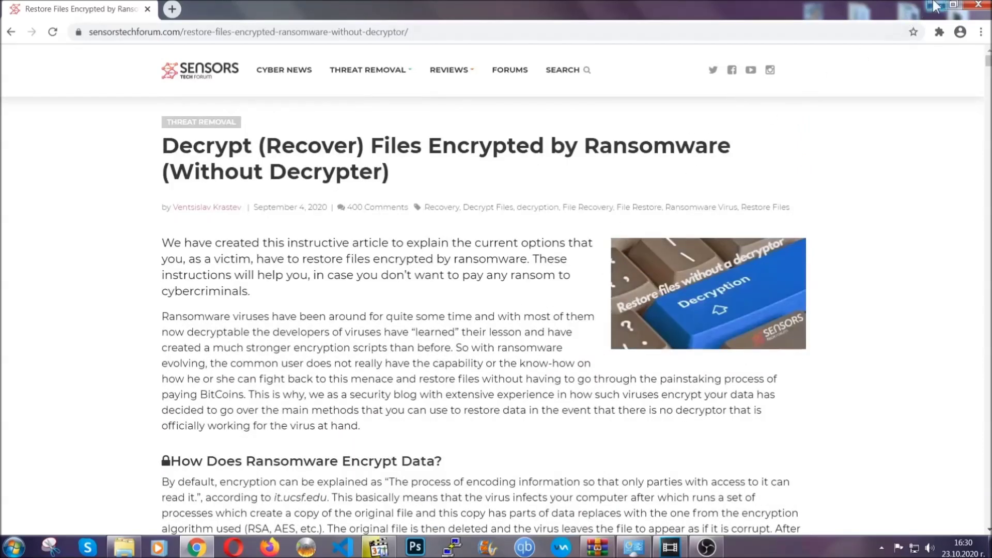
click(936, 5)
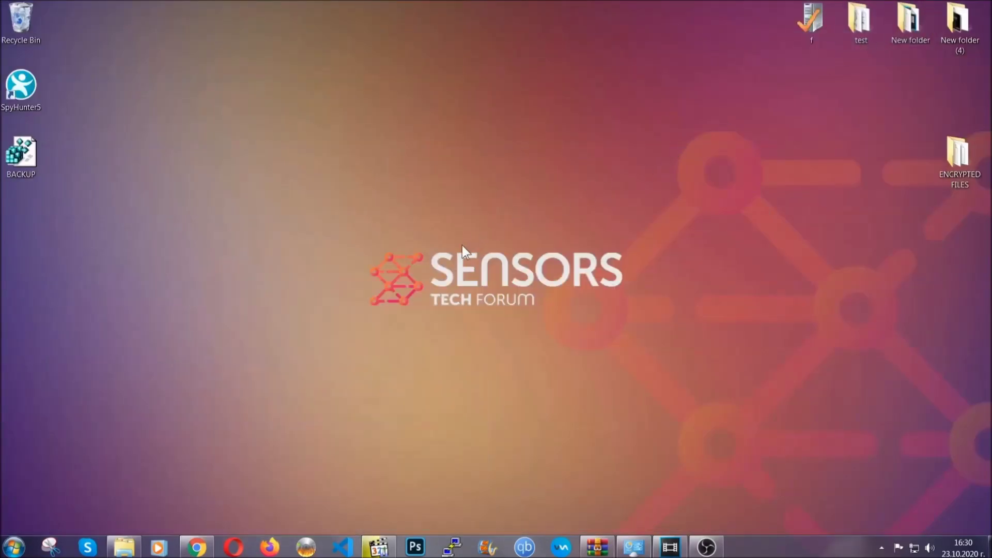